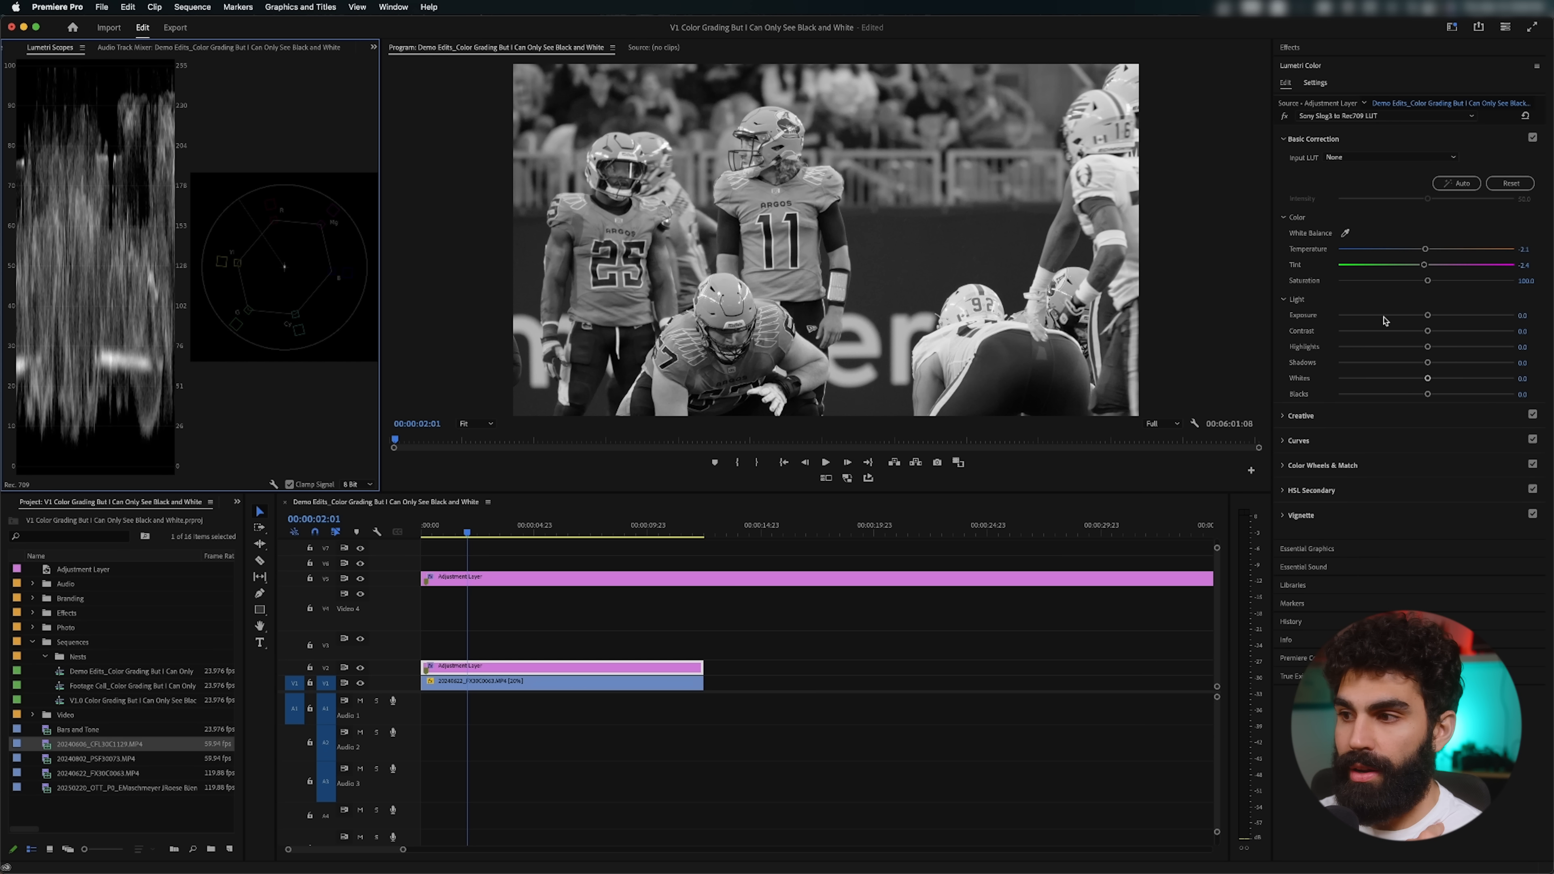
Step: On the football clip's adjustment layer, set contrast to 32, lower whites to about -23 and reduce blacks slightly
{"action": "left_click_drag", "start_coordinate": [1434, 334], "coordinate": [1414, 373]}
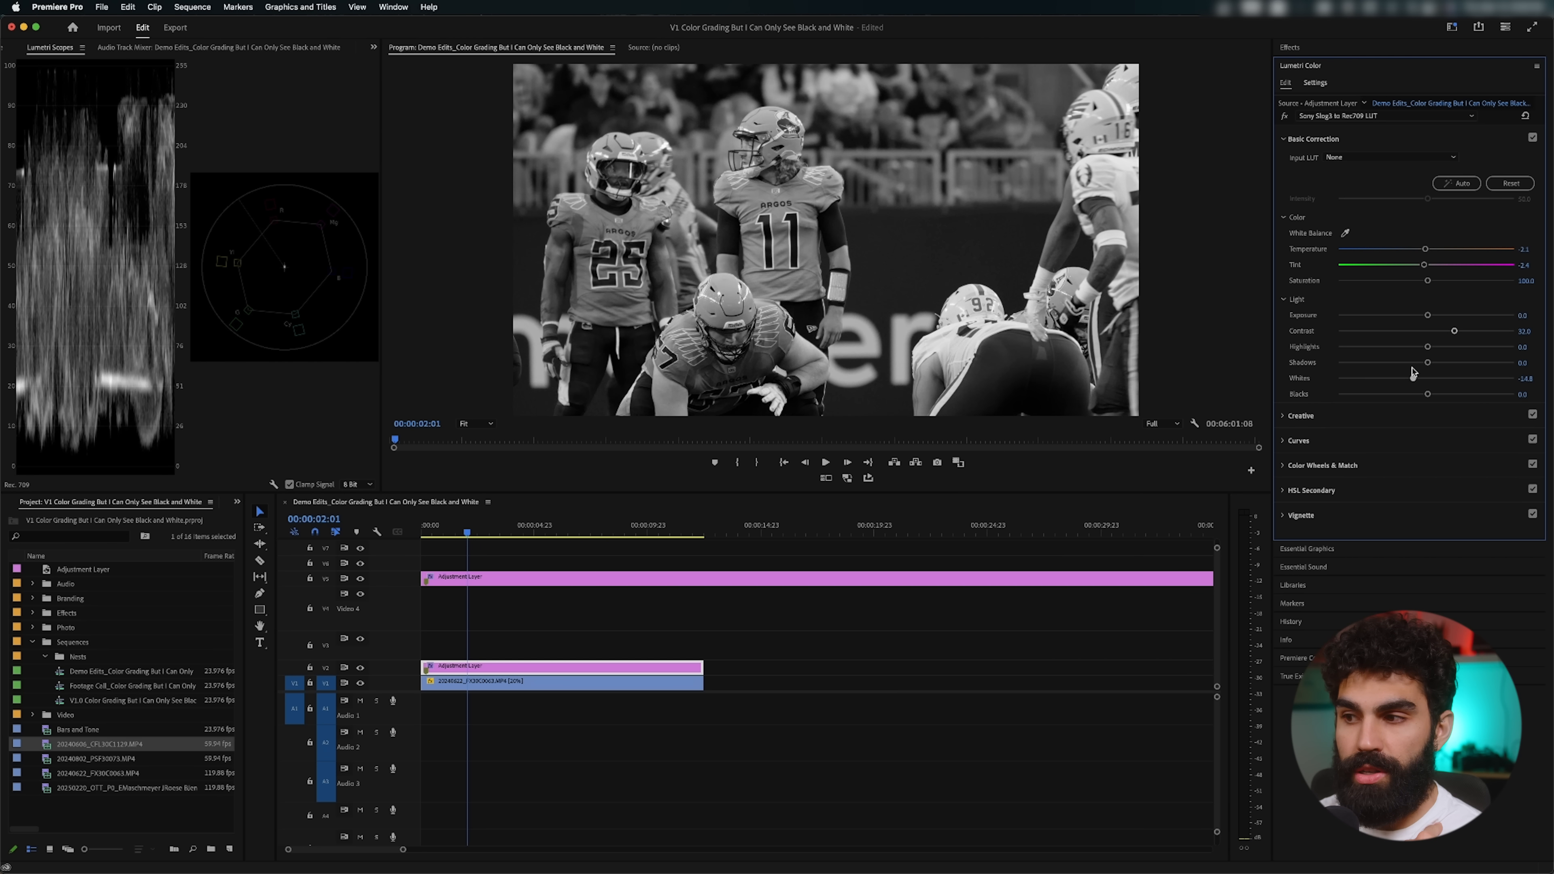
{"action": "left_click_drag", "start_coordinate": [1413, 373], "coordinate": [1430, 374]}
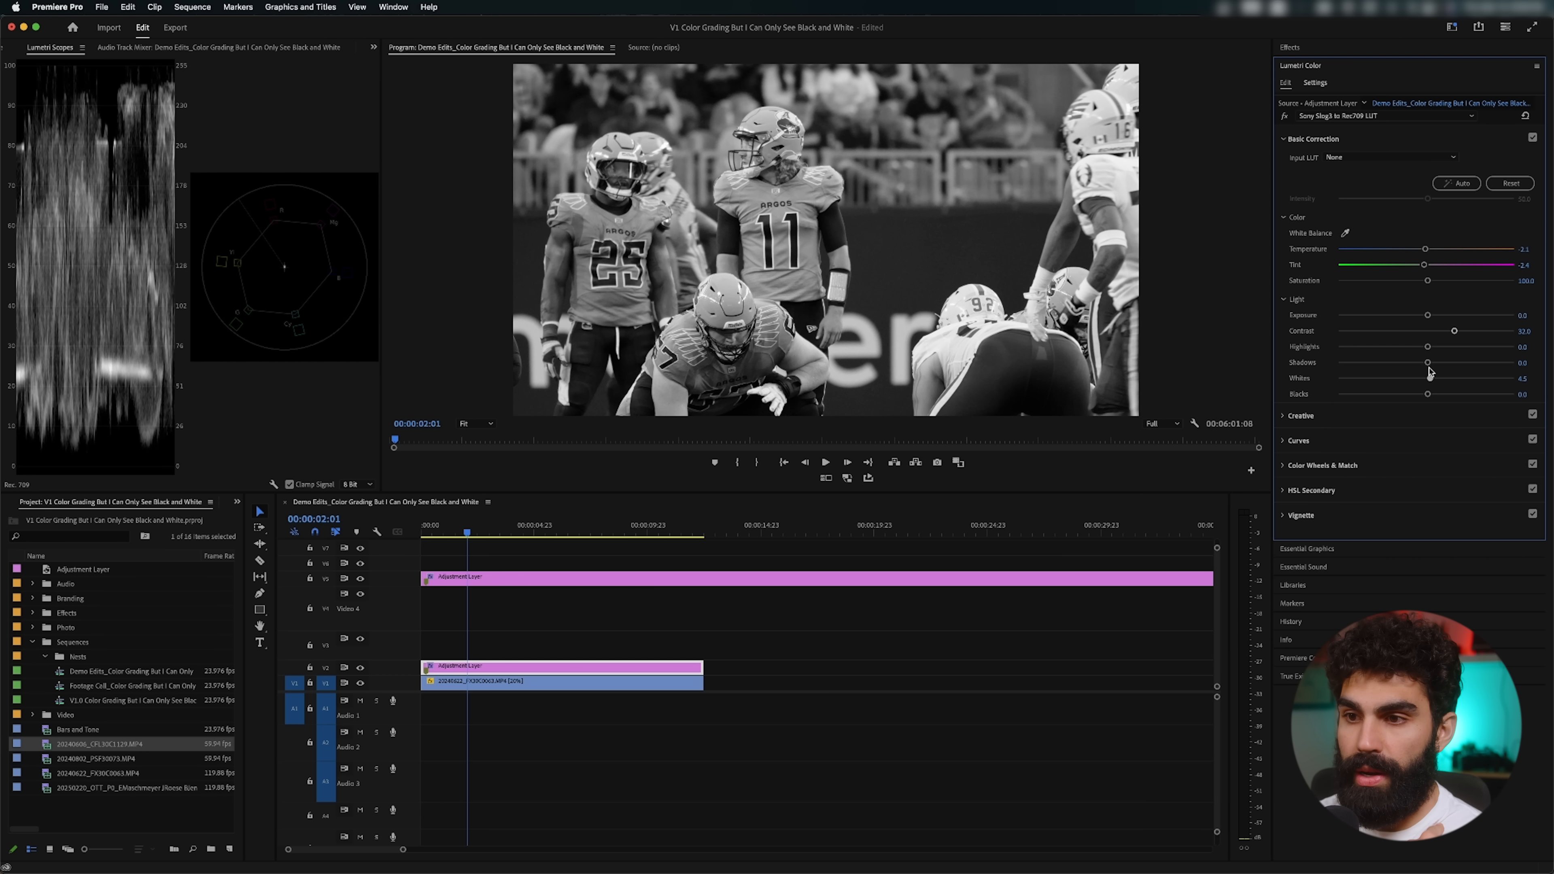
{"action": "left_click_drag", "start_coordinate": [1428, 371], "coordinate": [1405, 368]}
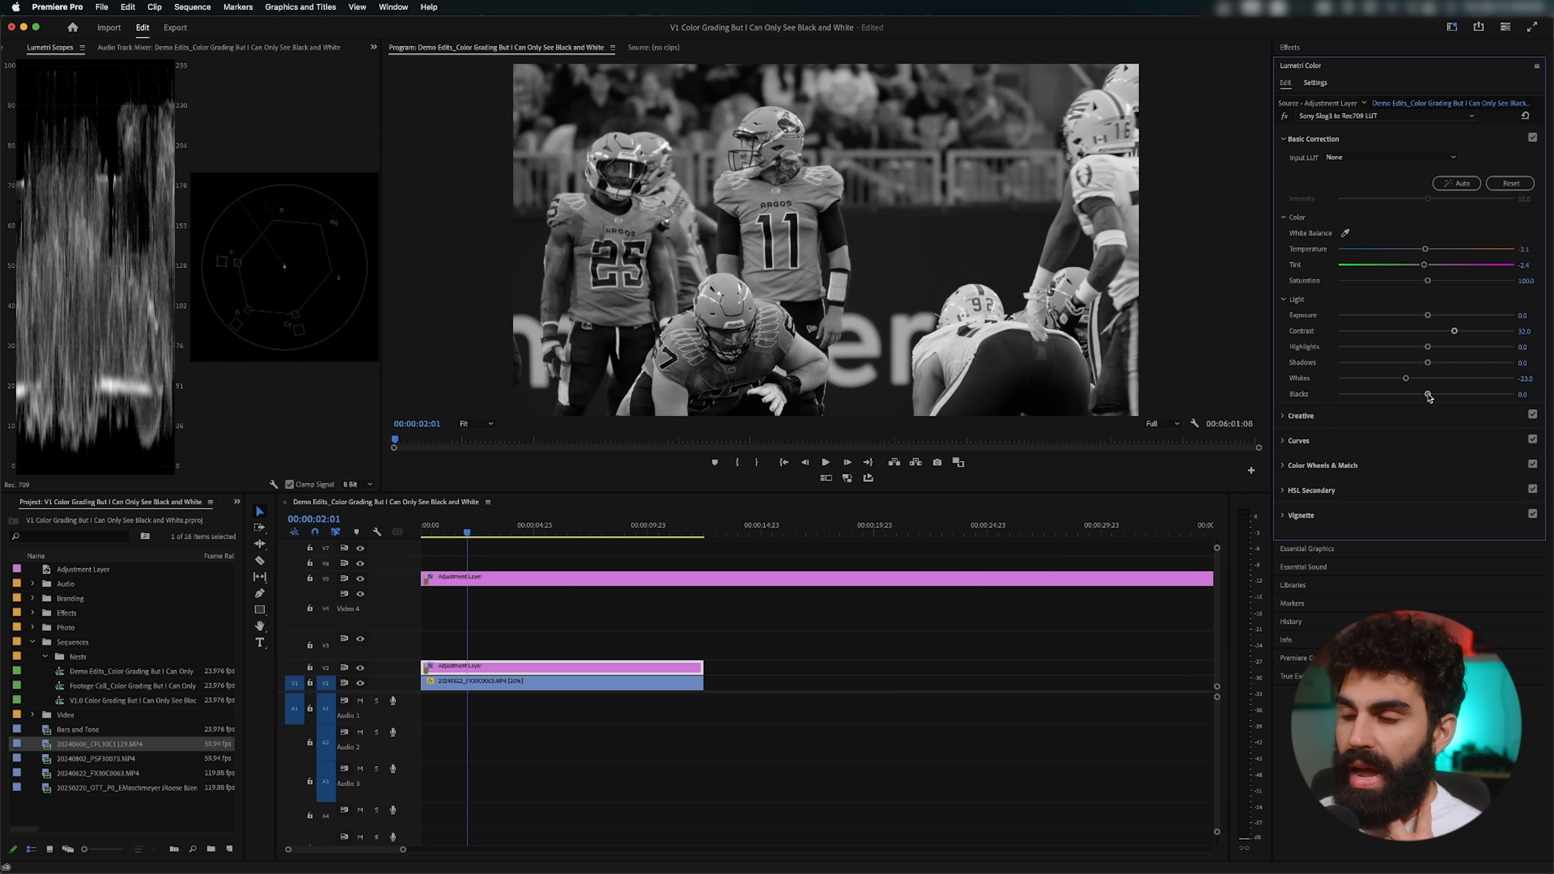
{"action": "left_click_drag", "start_coordinate": [1428, 397], "coordinate": [1419, 397]}
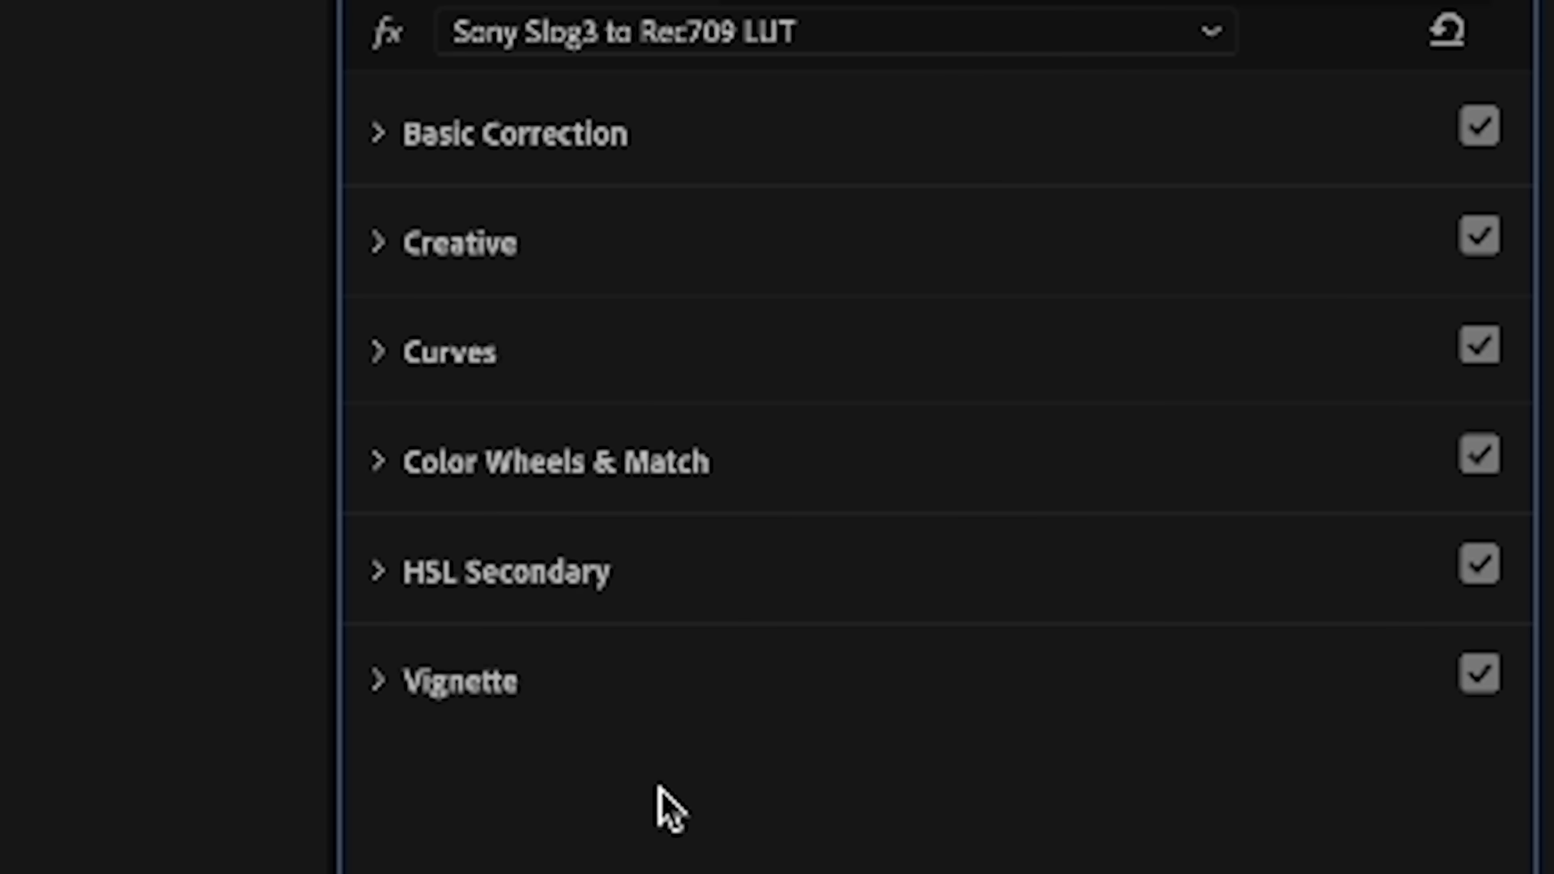
Step: Fine-tune the highlights colour wheel of the football adjustment layer, keeping it near neutral
{"action": "left_click", "coordinate": [1340, 466]}
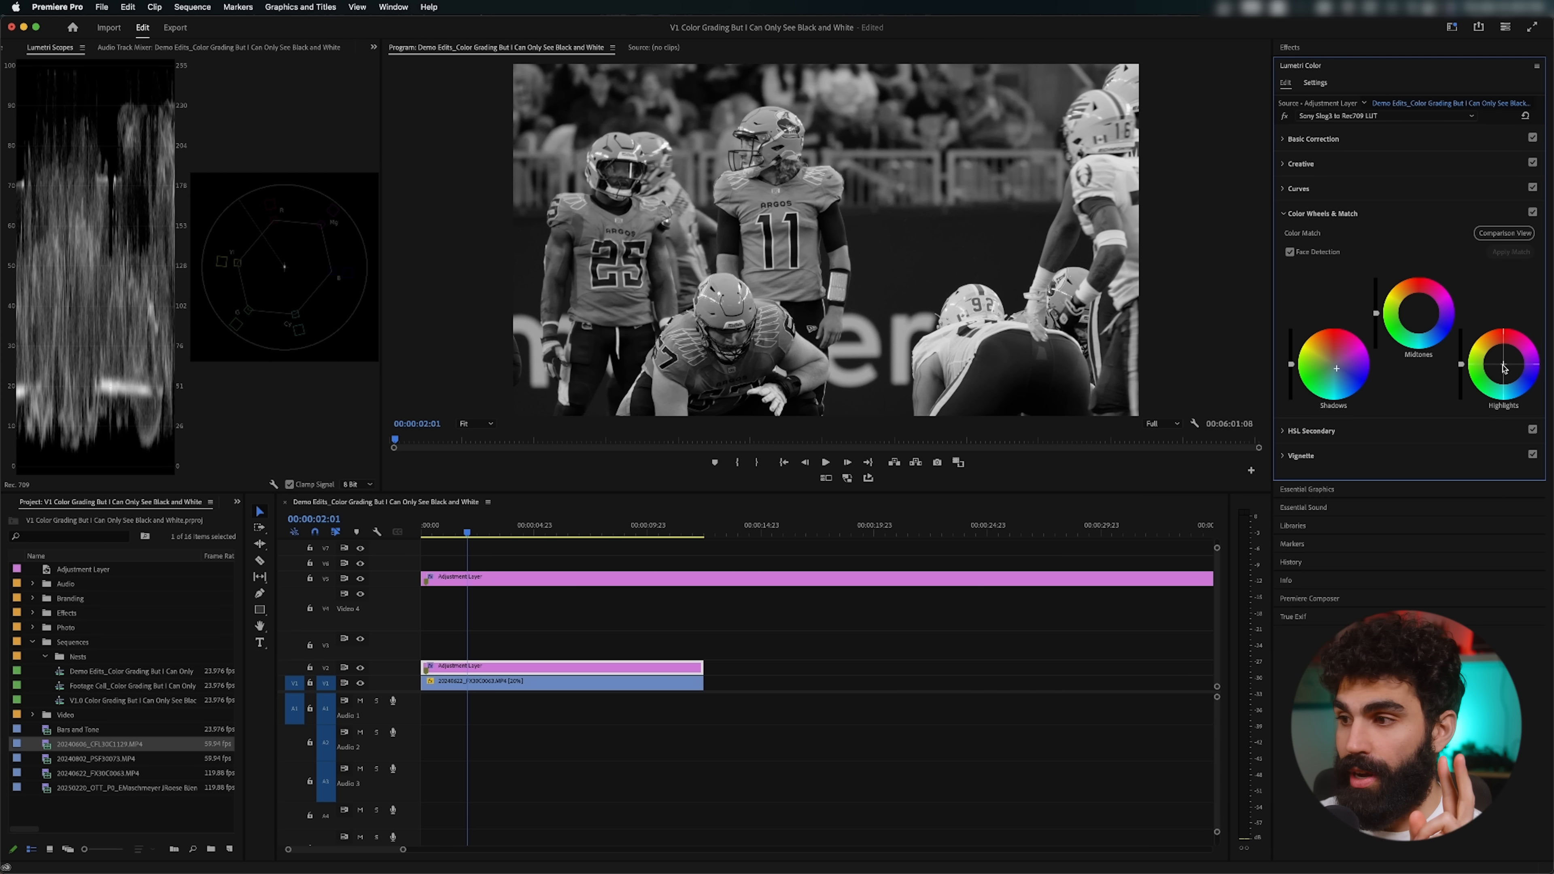
{"action": "left_click_drag", "start_coordinate": [1503, 365], "coordinate": [1502, 365]}
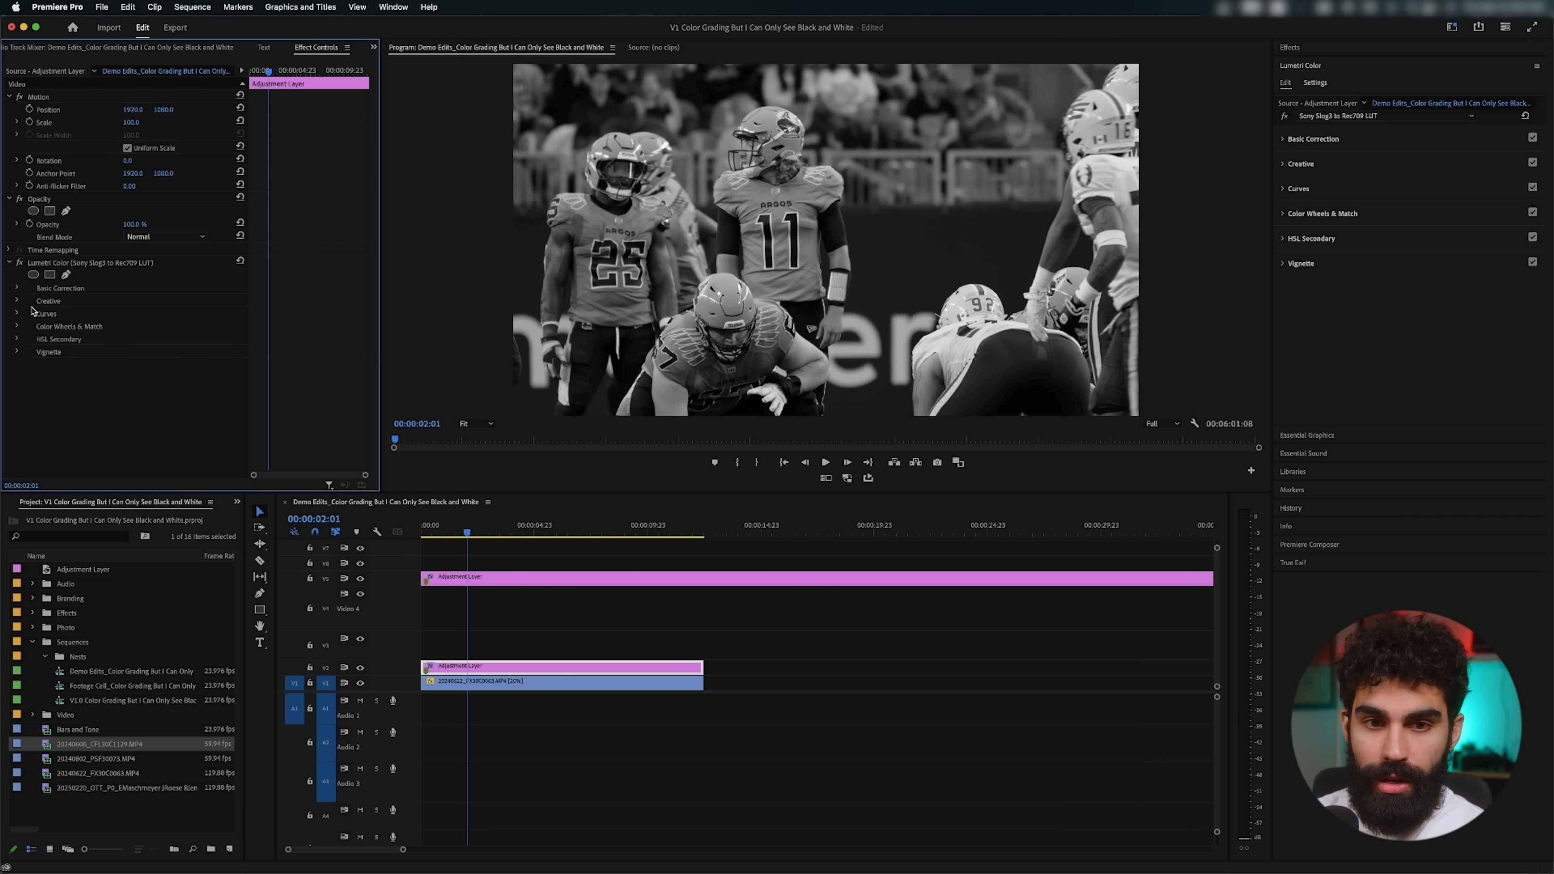
Step: Raise the creative vibrance of the football adjustment layer and set its saturation to 110
{"action": "scroll", "coordinate": [58, 329], "scroll_direction": "down", "scroll_amount": 3}
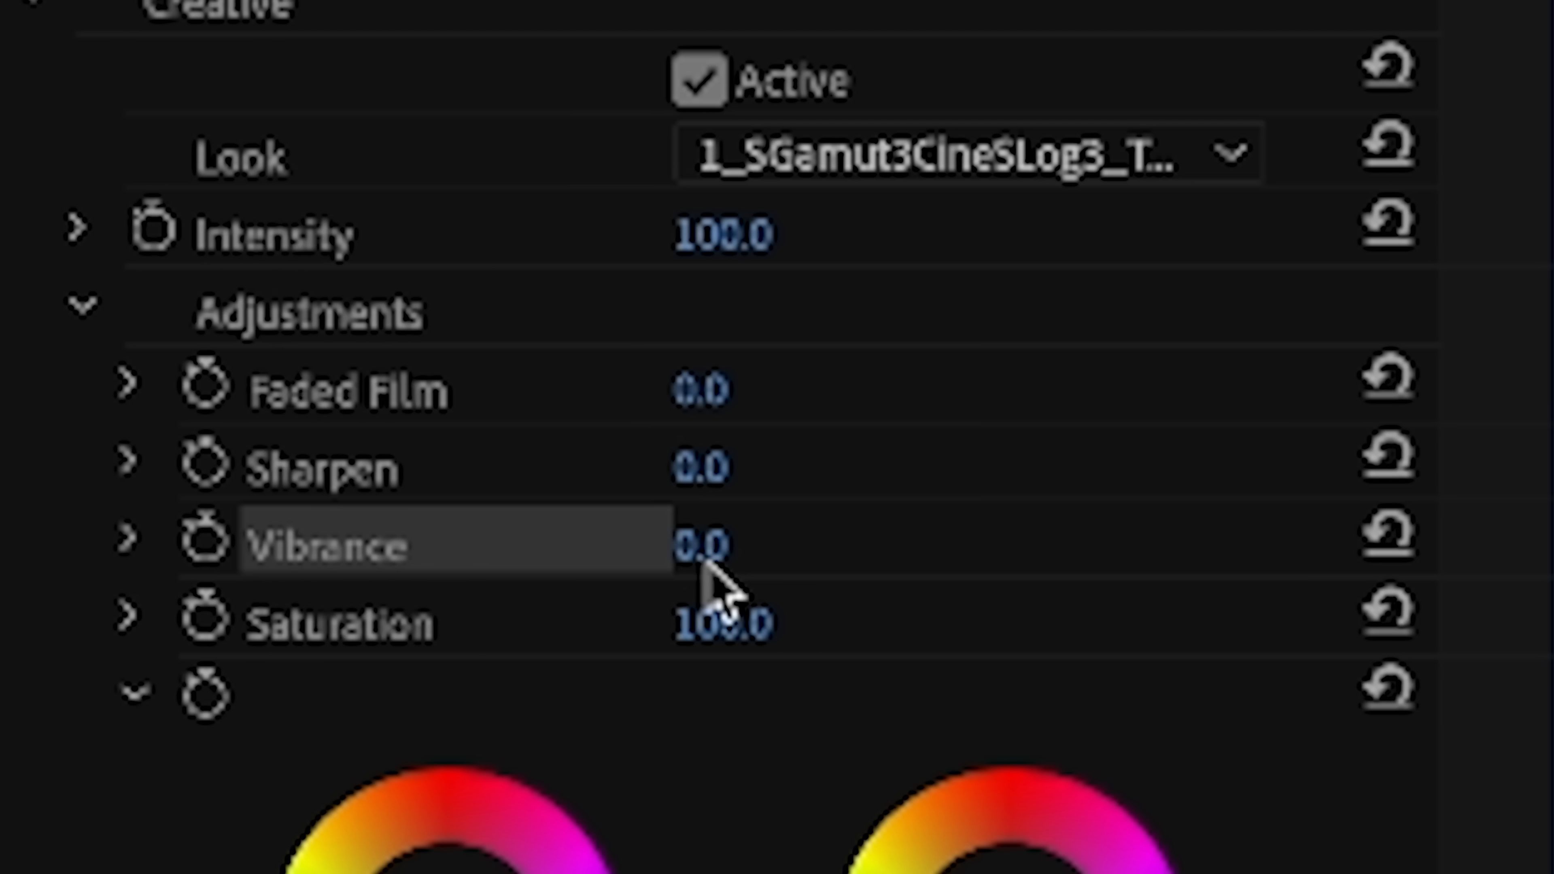
{"action": "left_click_drag", "start_coordinate": [750, 542], "coordinate": [834, 542]}
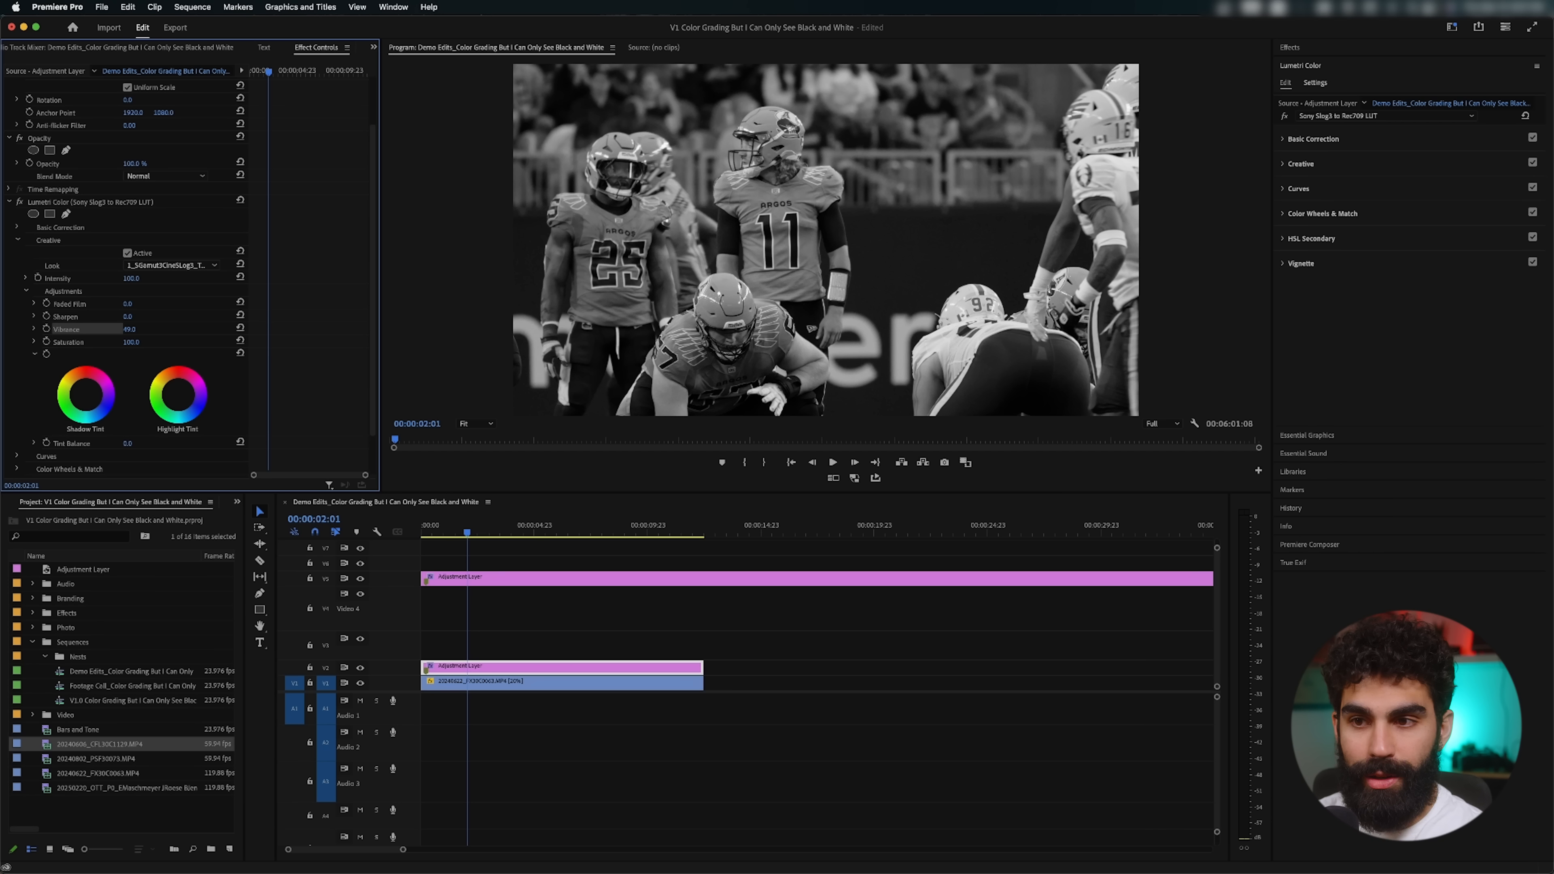
{"action": "left_click", "coordinate": [142, 344]}
{"action": "type", "text": "110"}
{"action": "key", "text": "Return"}
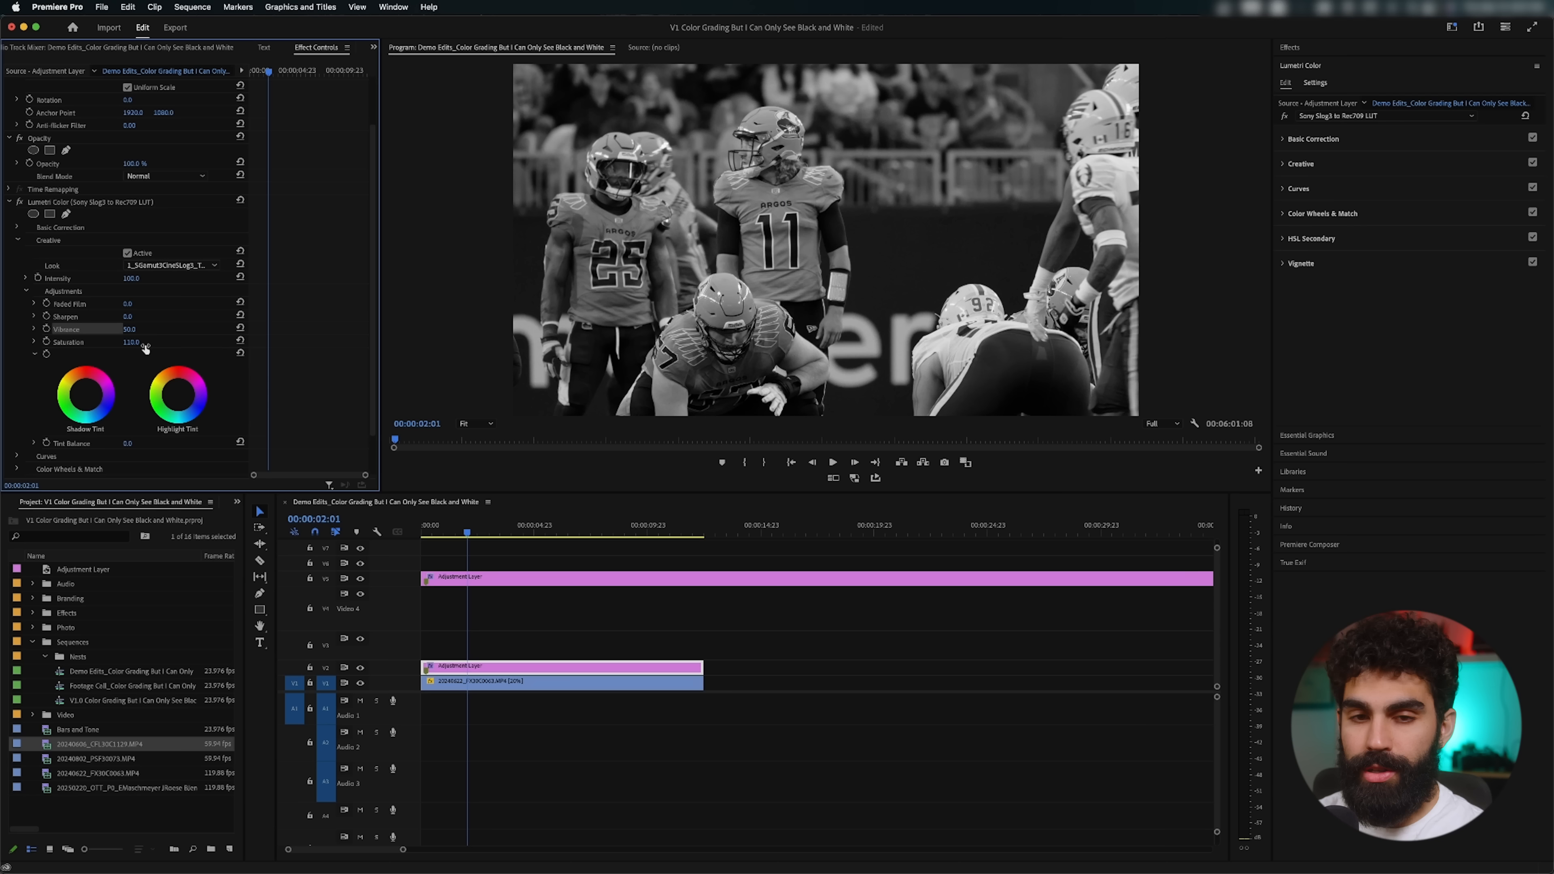
{"action": "scroll", "coordinate": [220, 366], "scroll_direction": "down", "scroll_amount": 2}
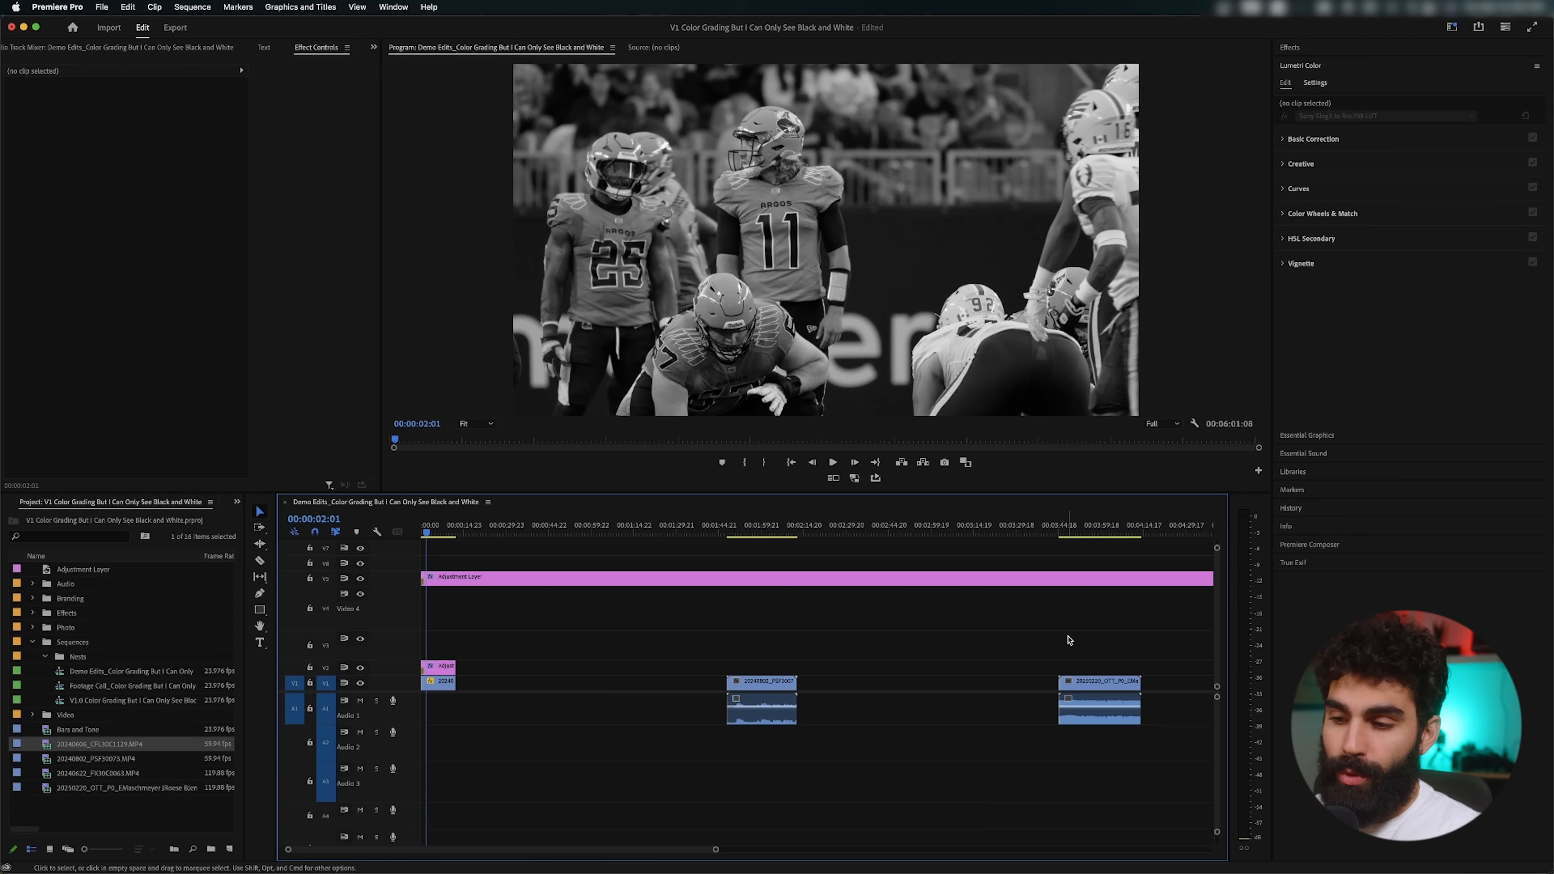
Step: Scrub and play through the ungraded basketball clip to examine its footage
{"action": "left_click_drag", "start_coordinate": [1093, 645], "coordinate": [491, 697]}
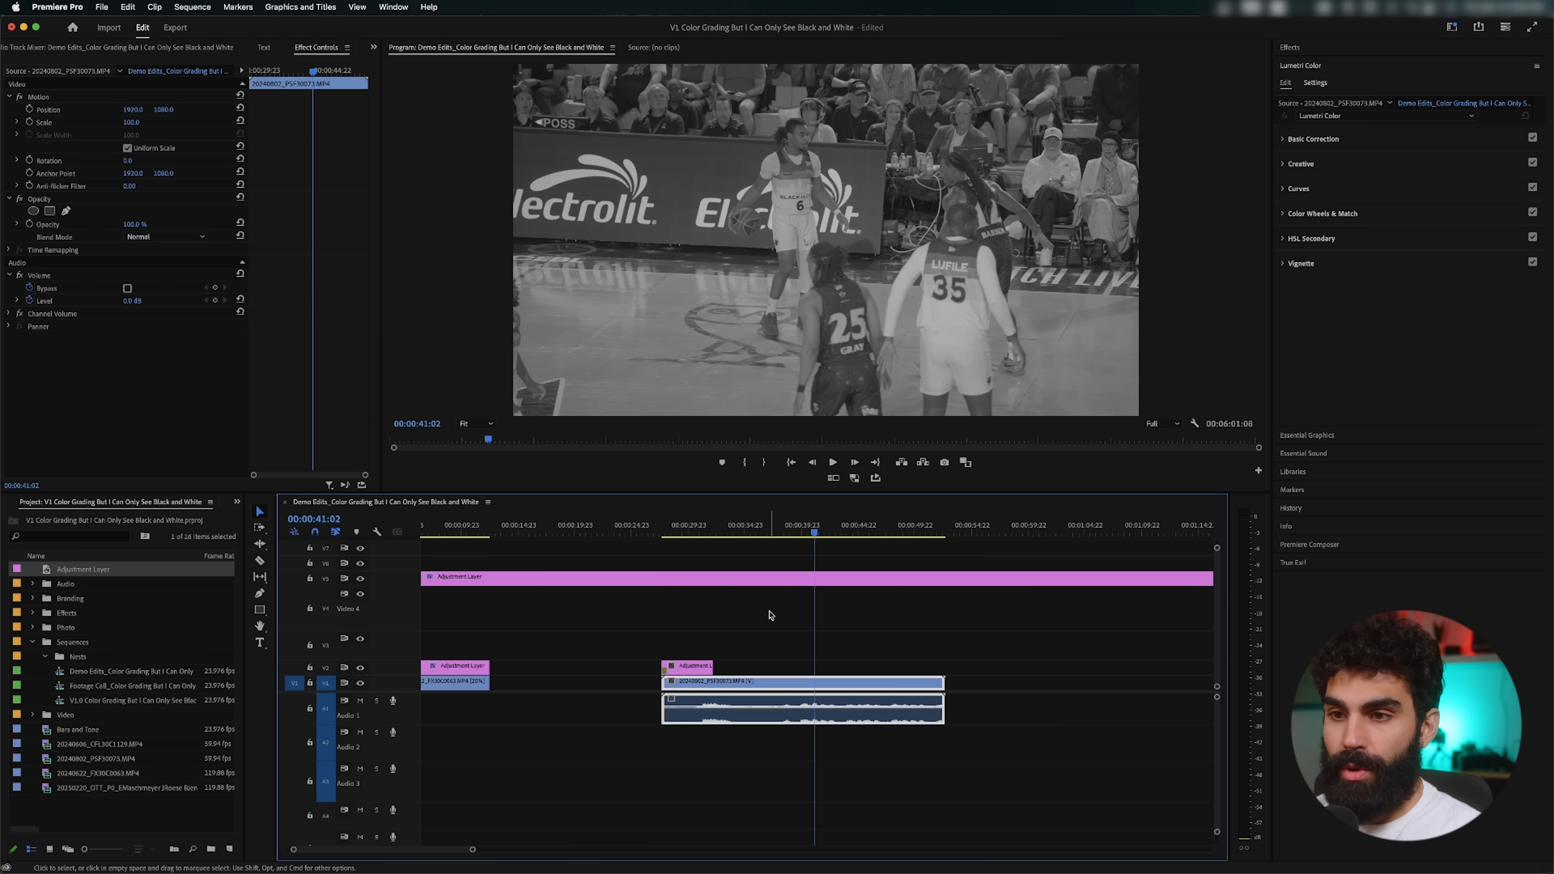
{"action": "left_click_drag", "start_coordinate": [856, 534], "coordinate": [864, 534]}
{"action": "key", "text": "space"}
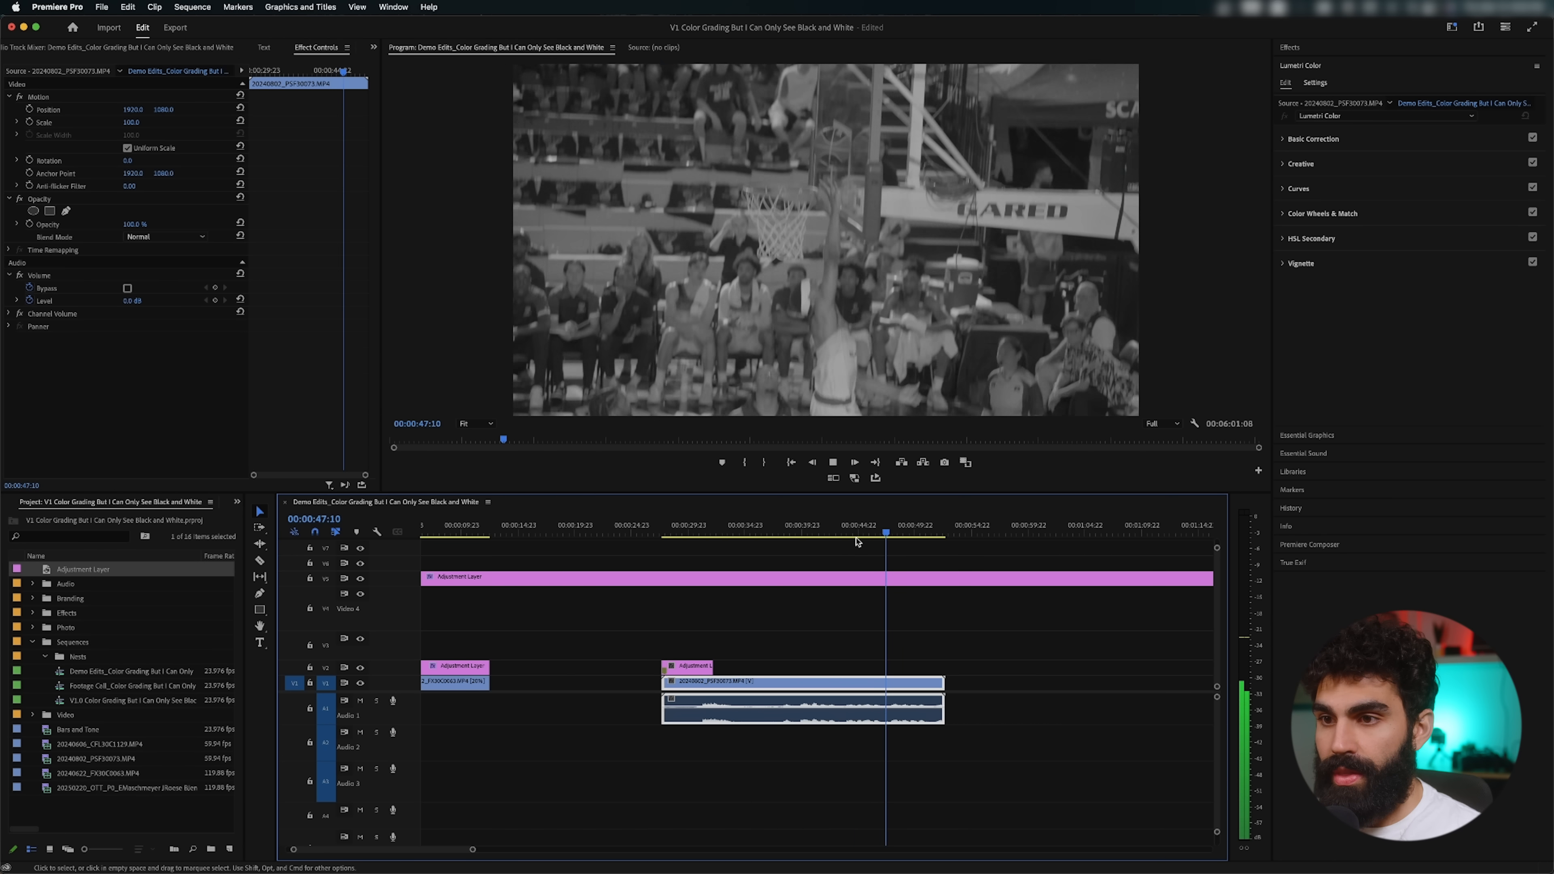
{"action": "key", "text": "space"}
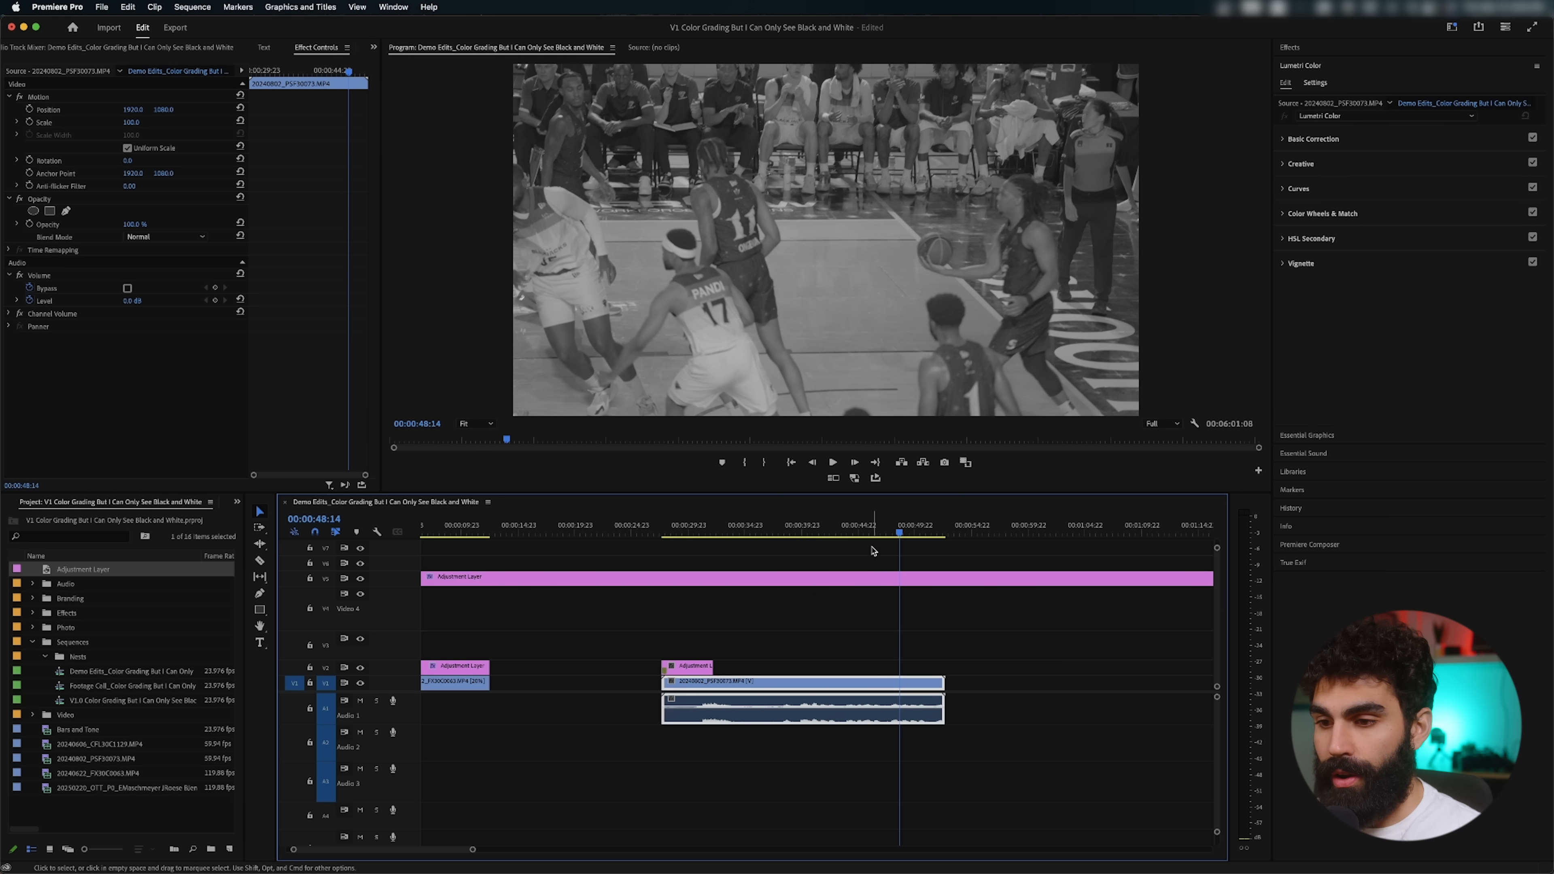
{"action": "left_click_drag", "start_coordinate": [899, 530], "coordinate": [889, 528]}
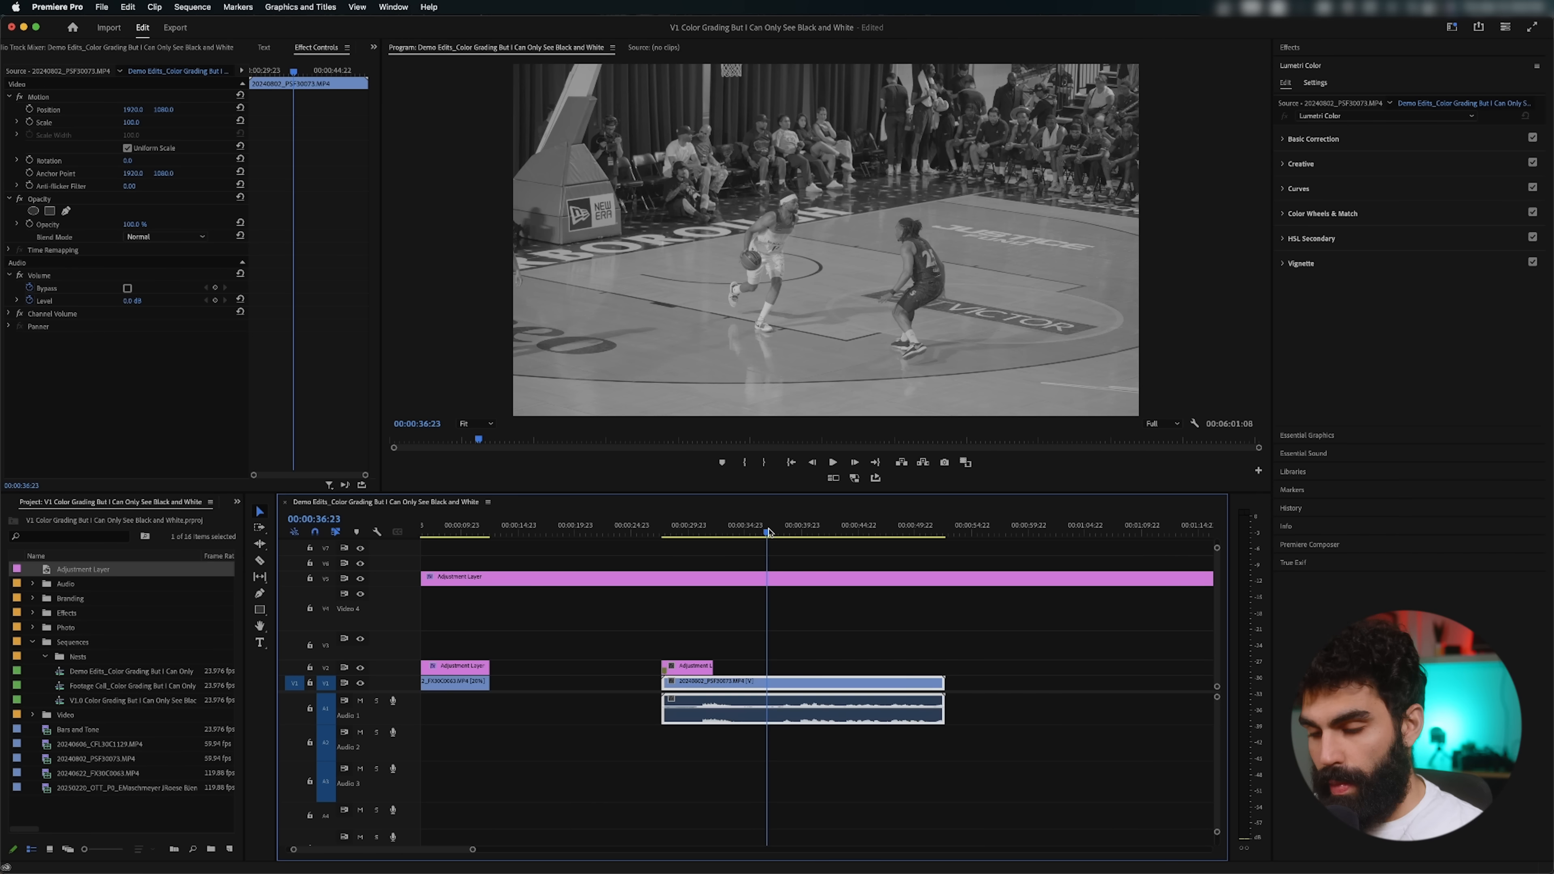
{"action": "key", "text": "super+k"}
{"action": "key", "text": "space"}
Step: Check the file properties of the basketball clip, including its color space, and close them
{"action": "right_click", "coordinate": [793, 683]}
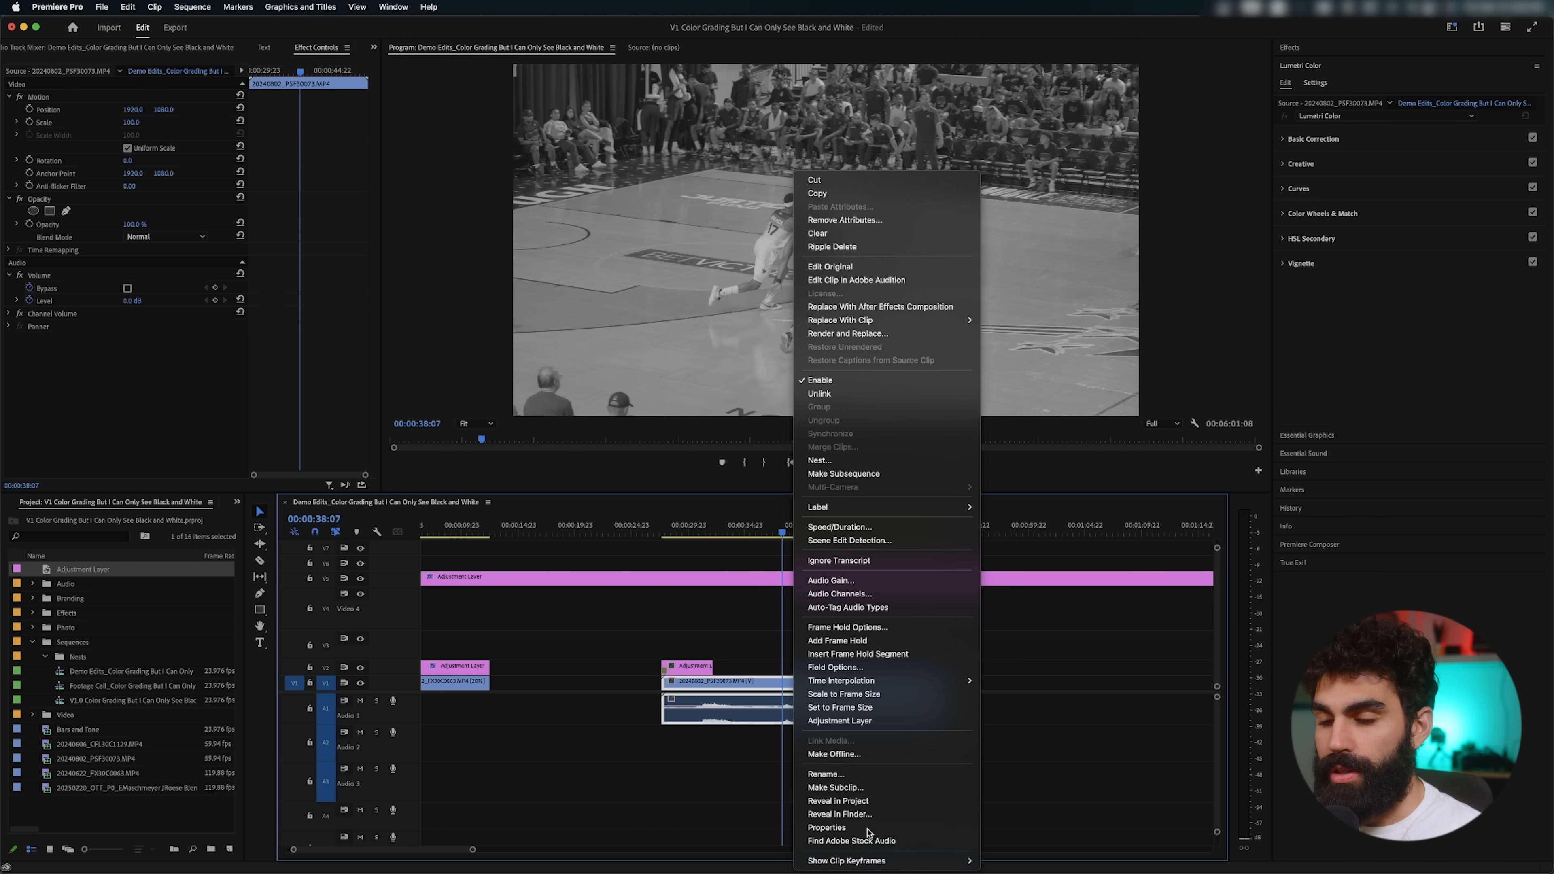
{"action": "left_click", "coordinate": [829, 830]}
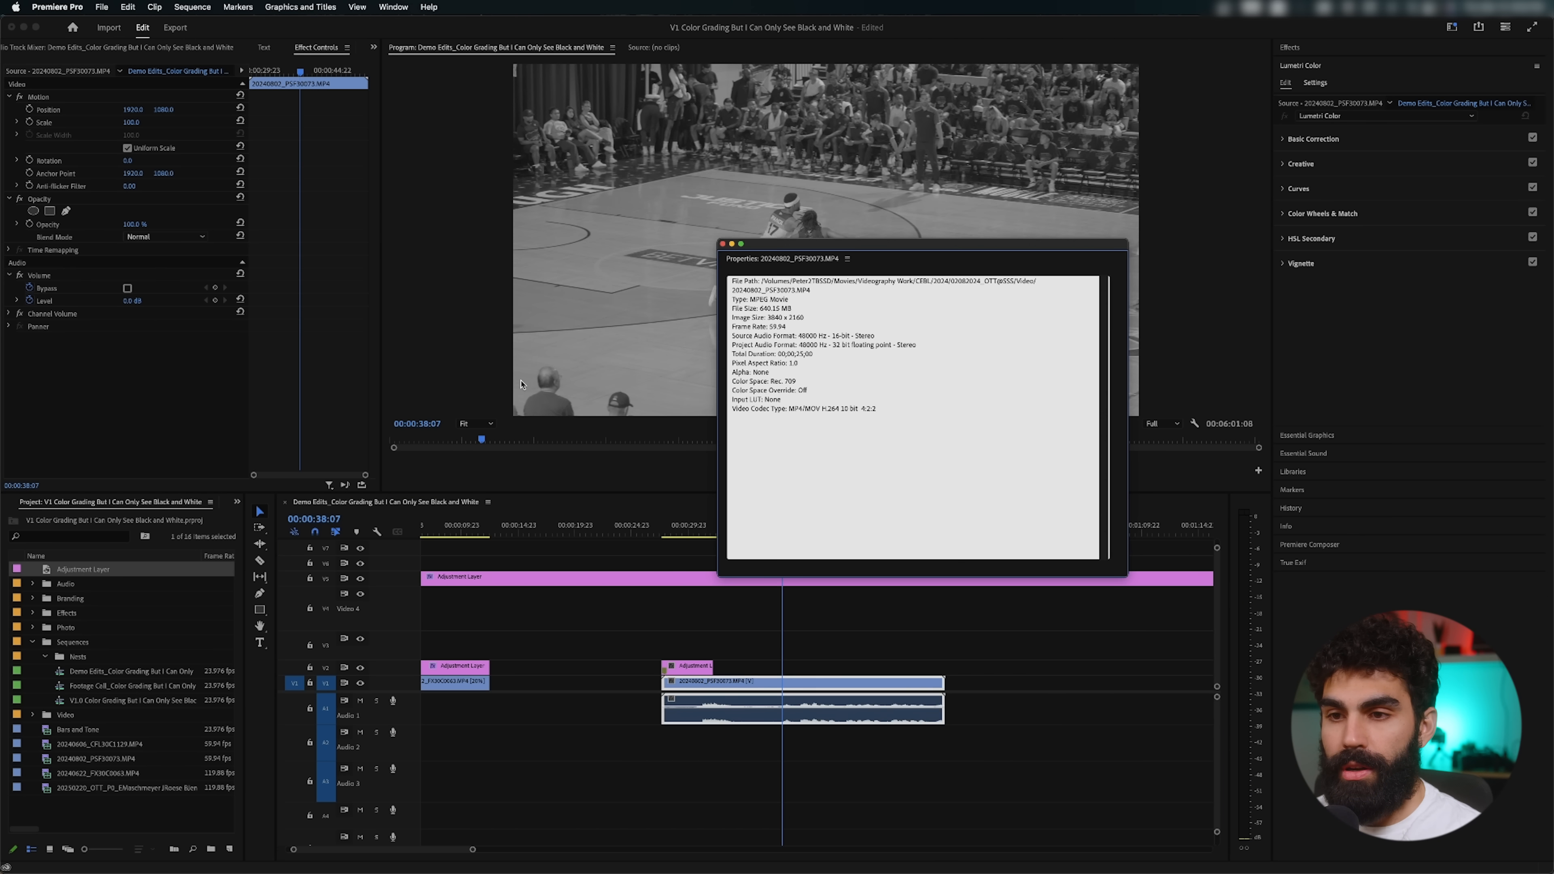
{"action": "left_click", "coordinate": [723, 244]}
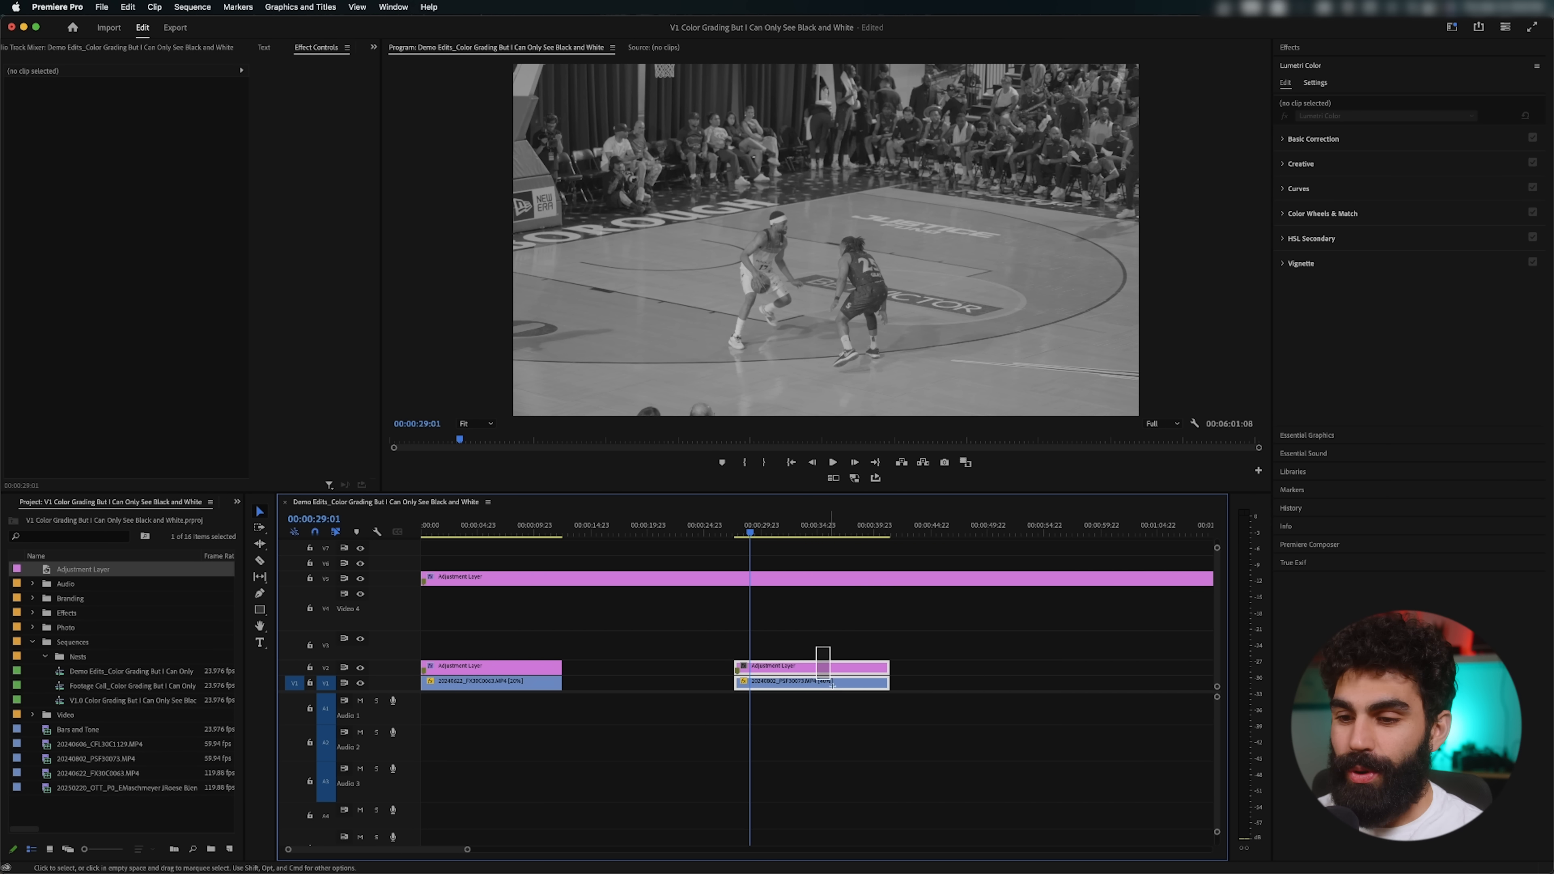
Step: Move the basketball clip and its adjustment layer earlier on the timeline, and compare a football frame with a basketball frame
{"action": "left_click_drag", "start_coordinate": [832, 685], "coordinate": [776, 684]}
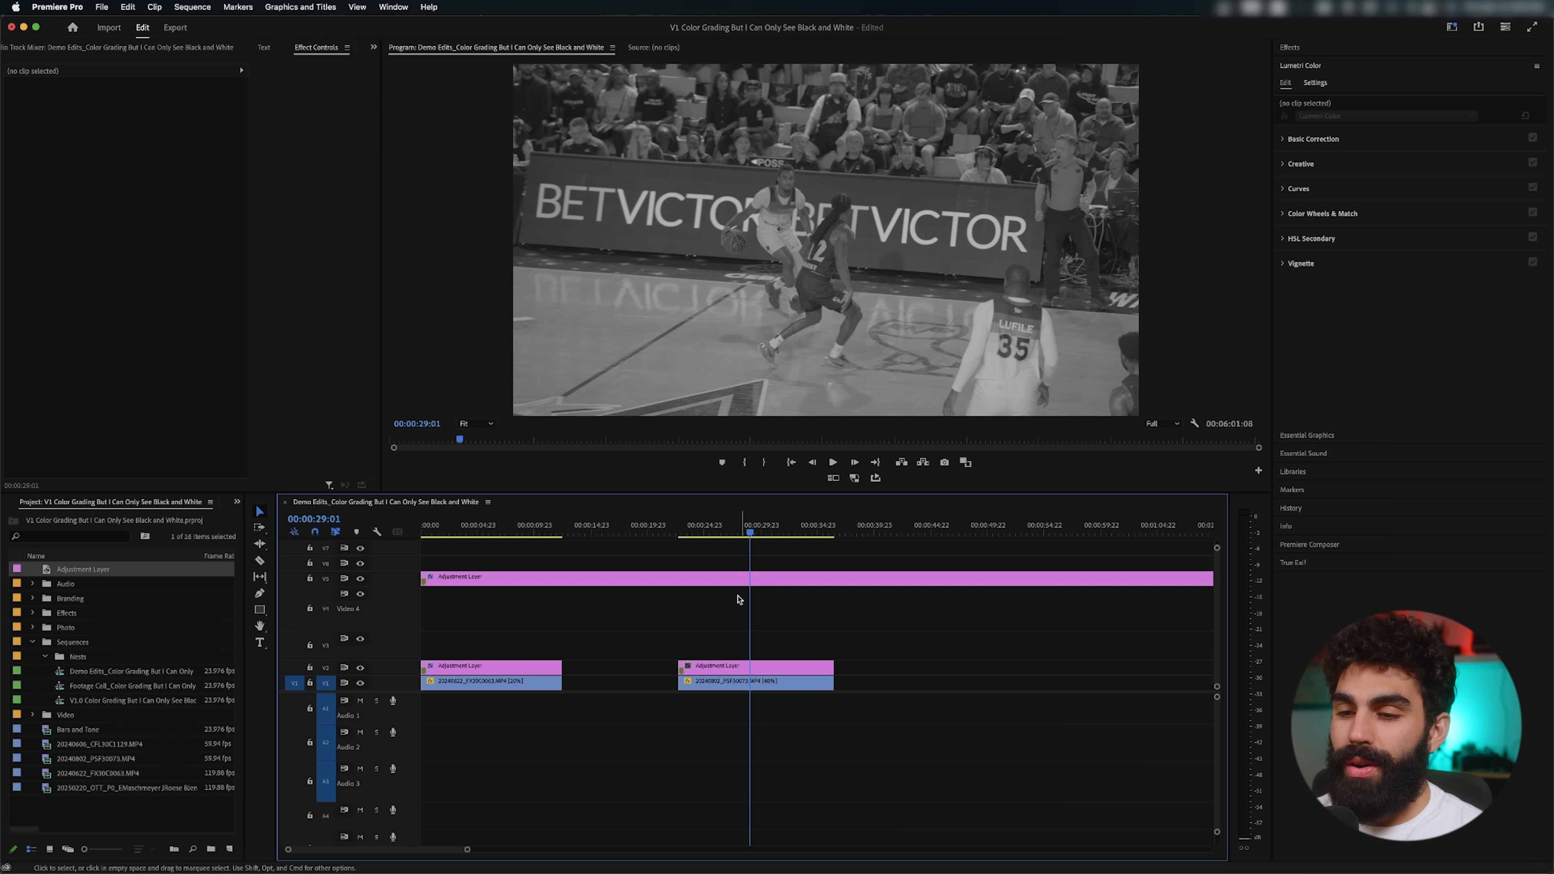
{"action": "left_click", "coordinate": [495, 531]}
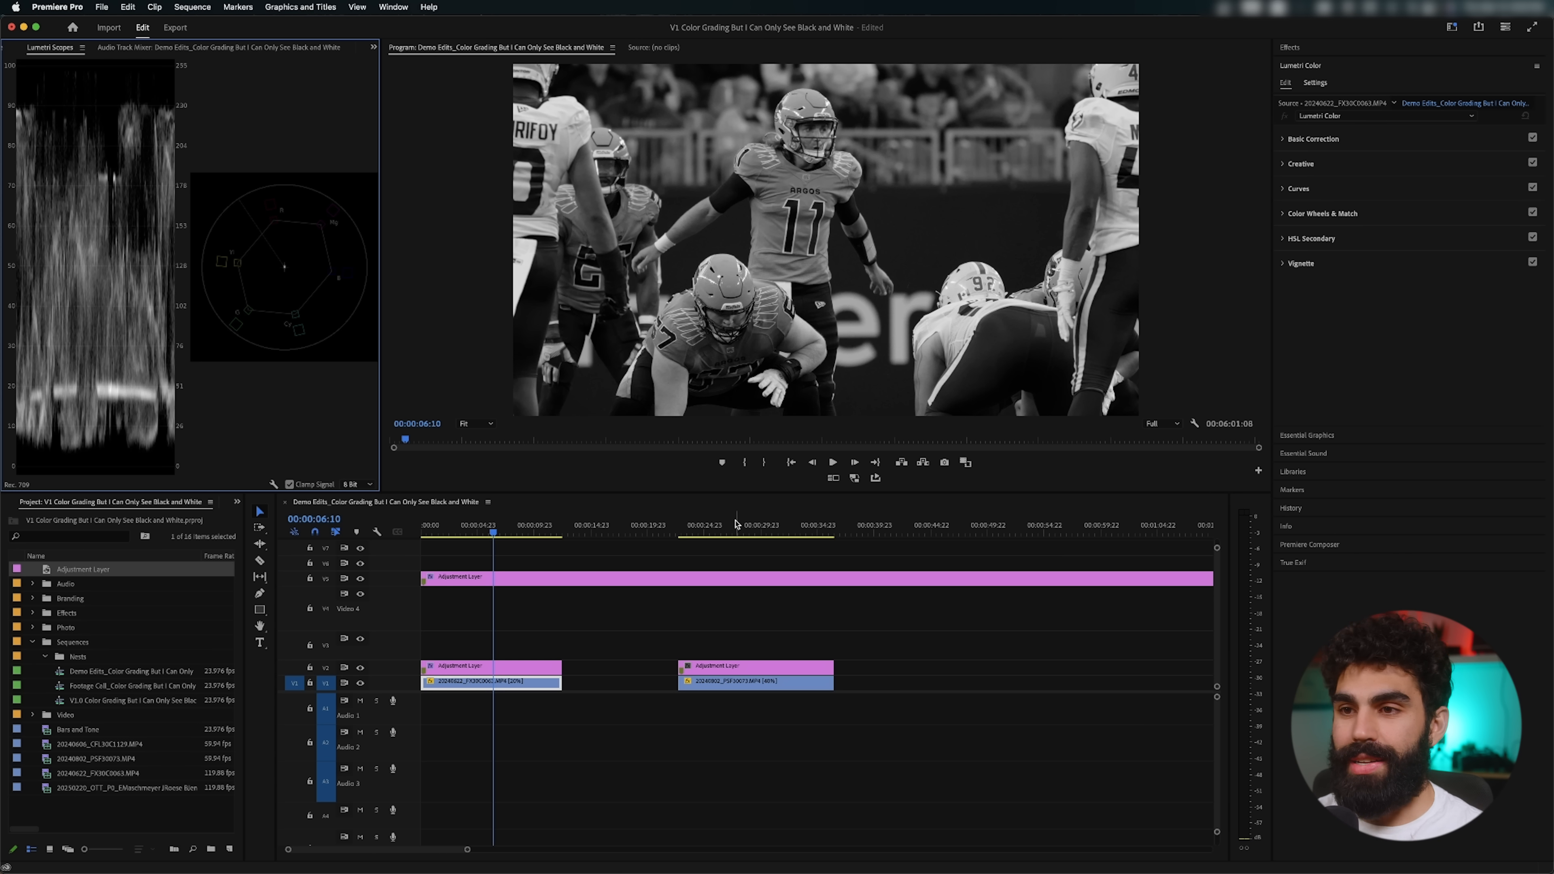
{"action": "left_click", "coordinate": [737, 525]}
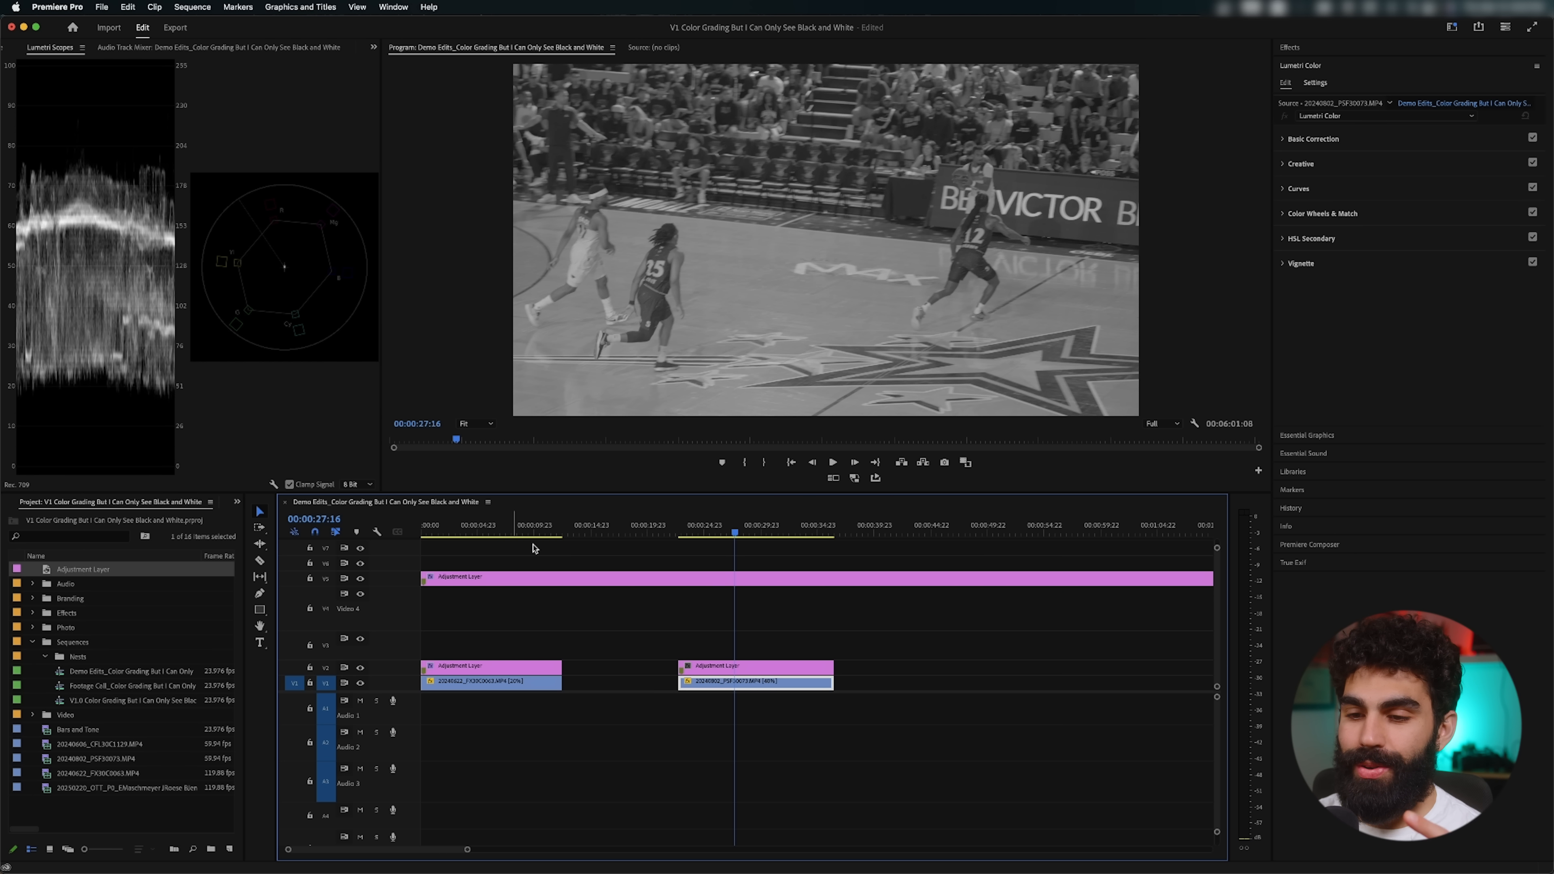
Step: On the basketball adjustment layer's RGB curve, pull the black and white points inward and add a midtone point to increase contrast
{"action": "left_click", "coordinate": [710, 666]}
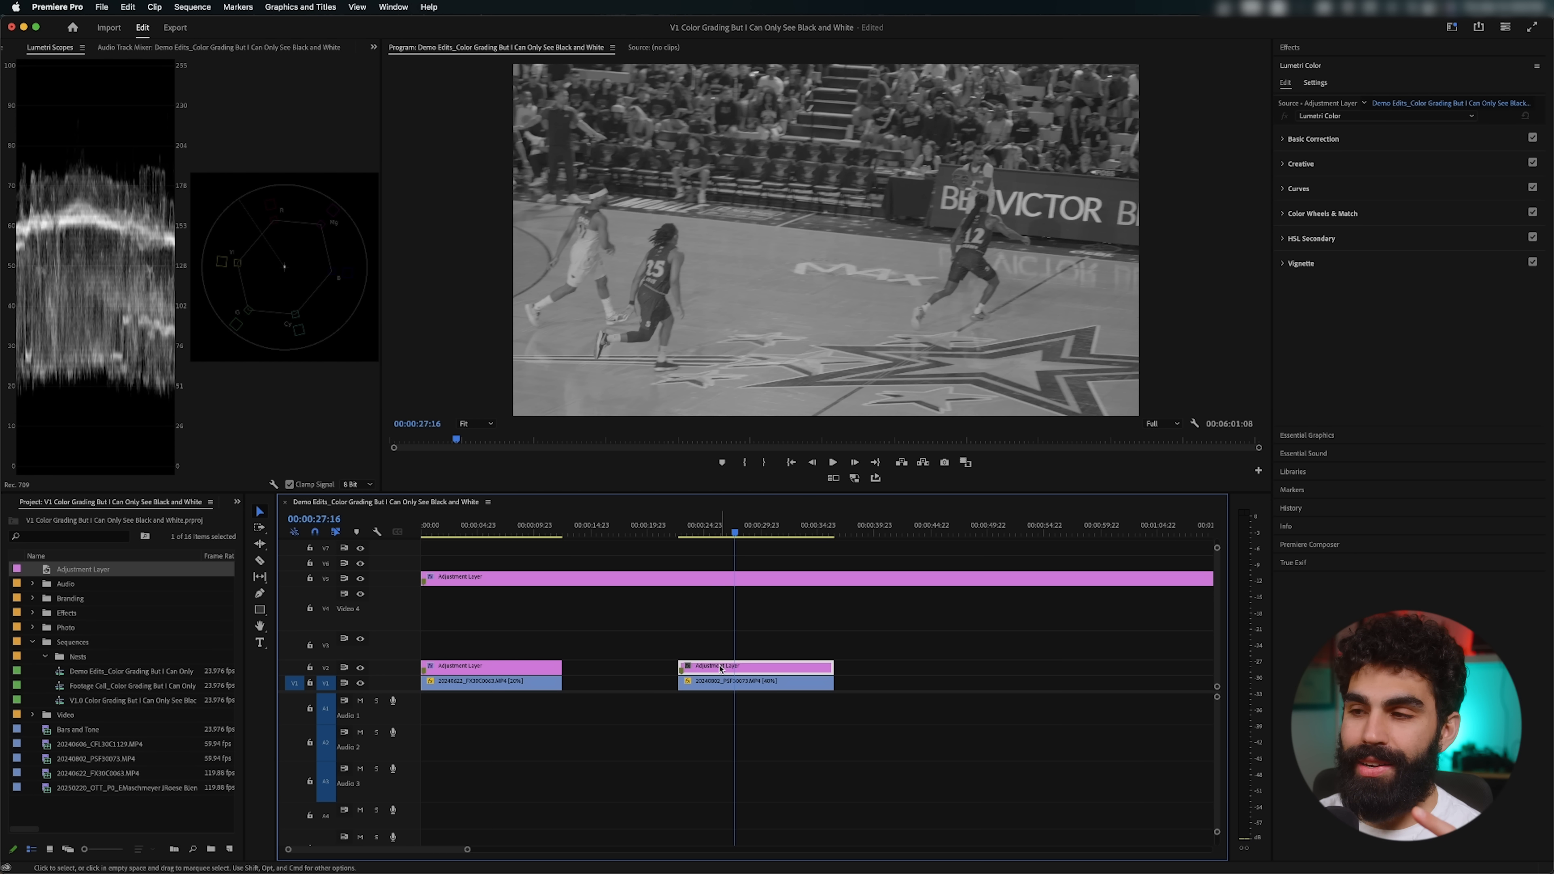
{"action": "left_click", "coordinate": [1328, 191]}
{"action": "left_click", "coordinate": [1283, 229]}
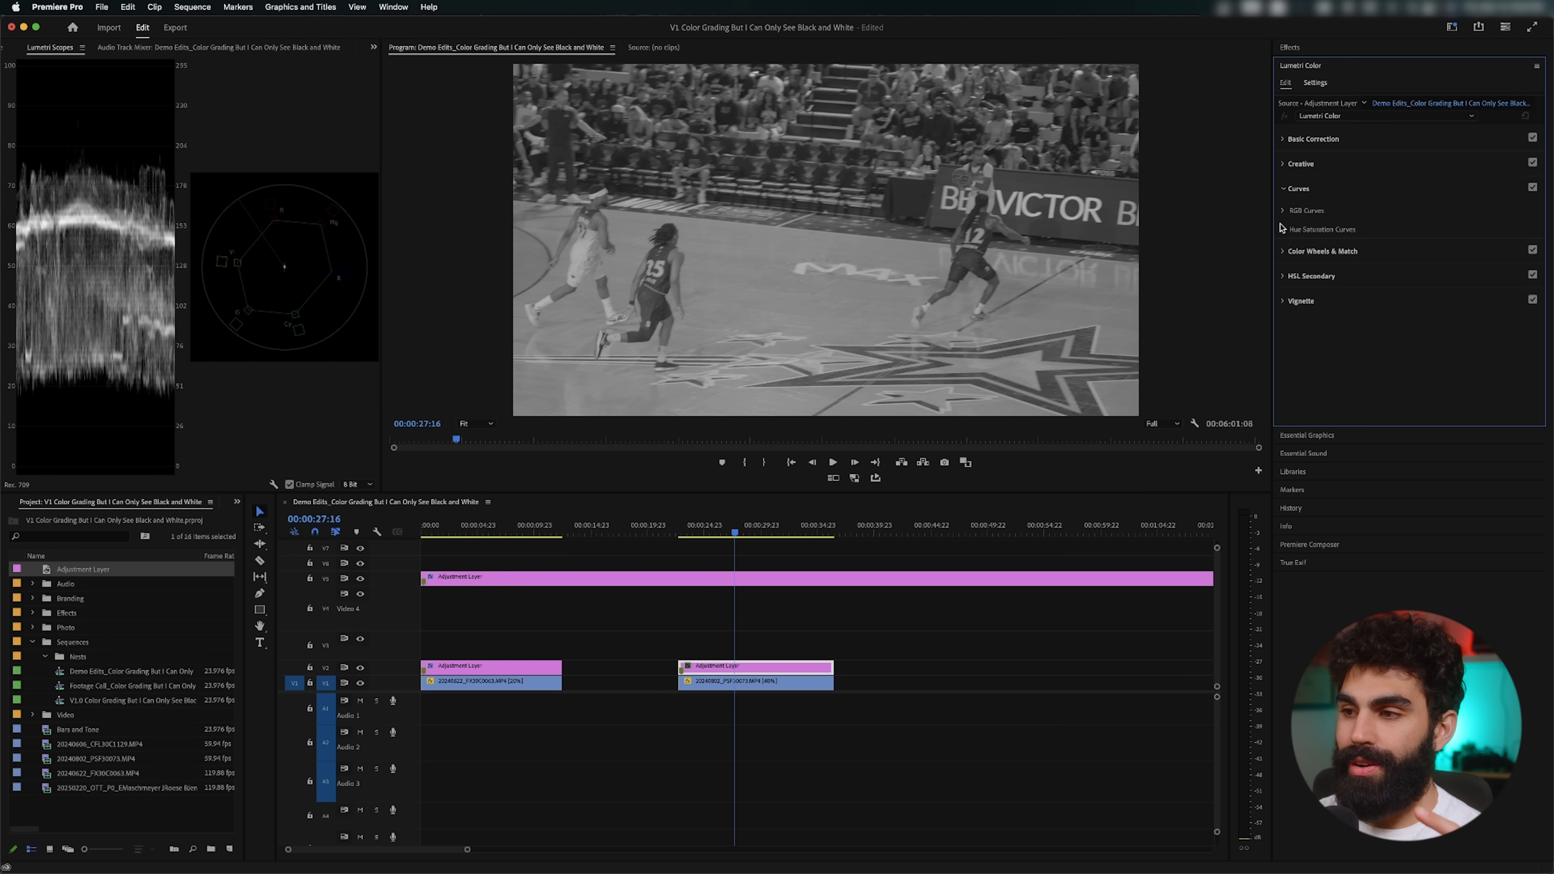
{"action": "left_click", "coordinate": [1283, 211]}
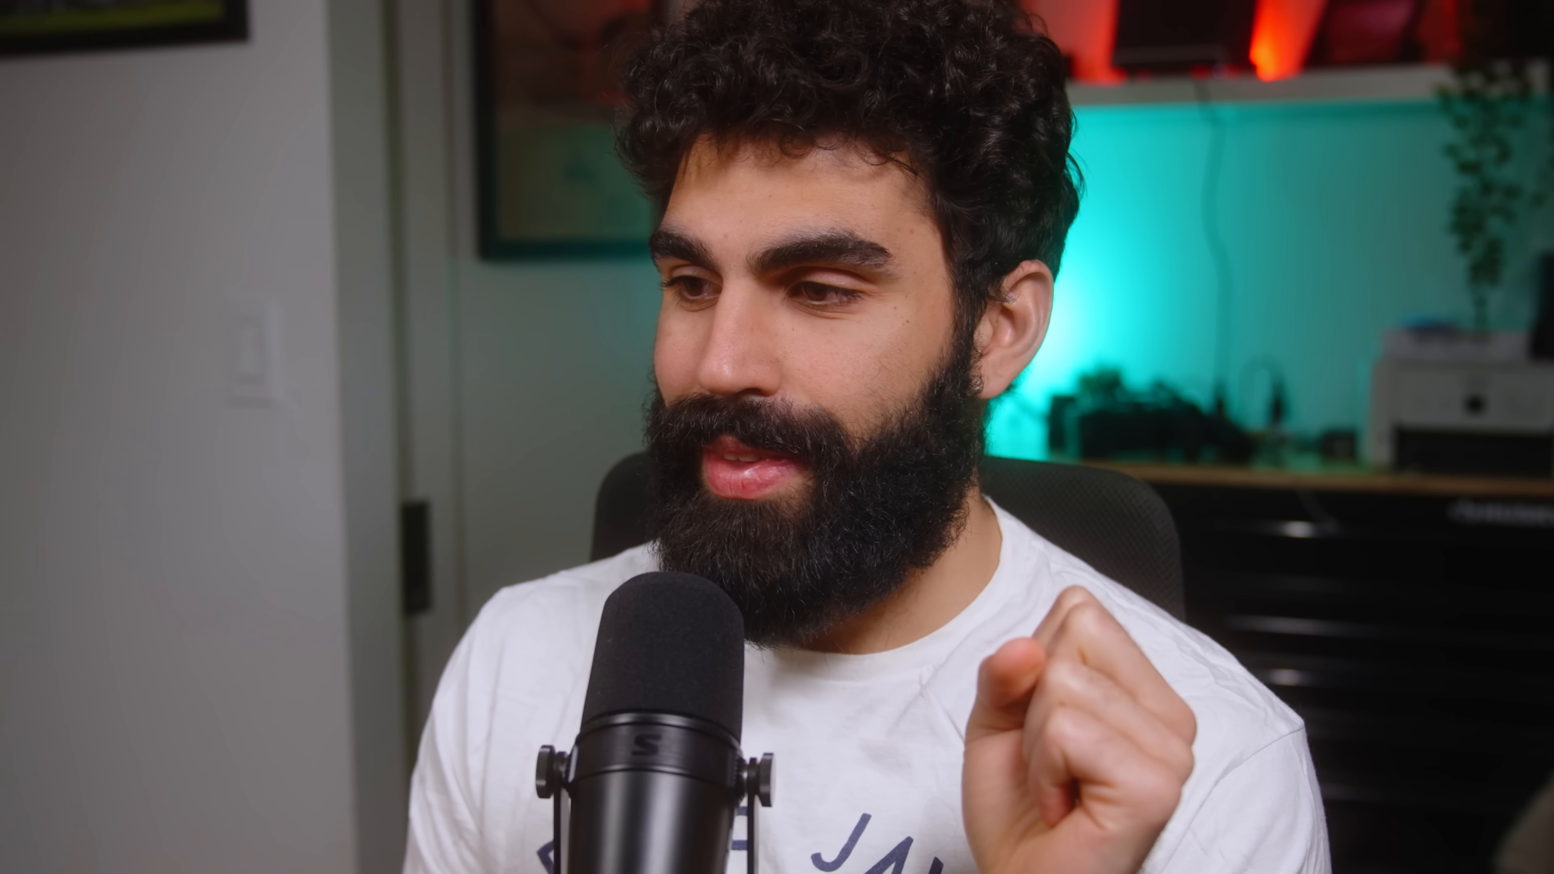
{"action": "left_click_drag", "start_coordinate": [1290, 403], "coordinate": [1332, 404]}
{"action": "left_click_drag", "start_coordinate": [1525, 259], "coordinate": [1474, 258]}
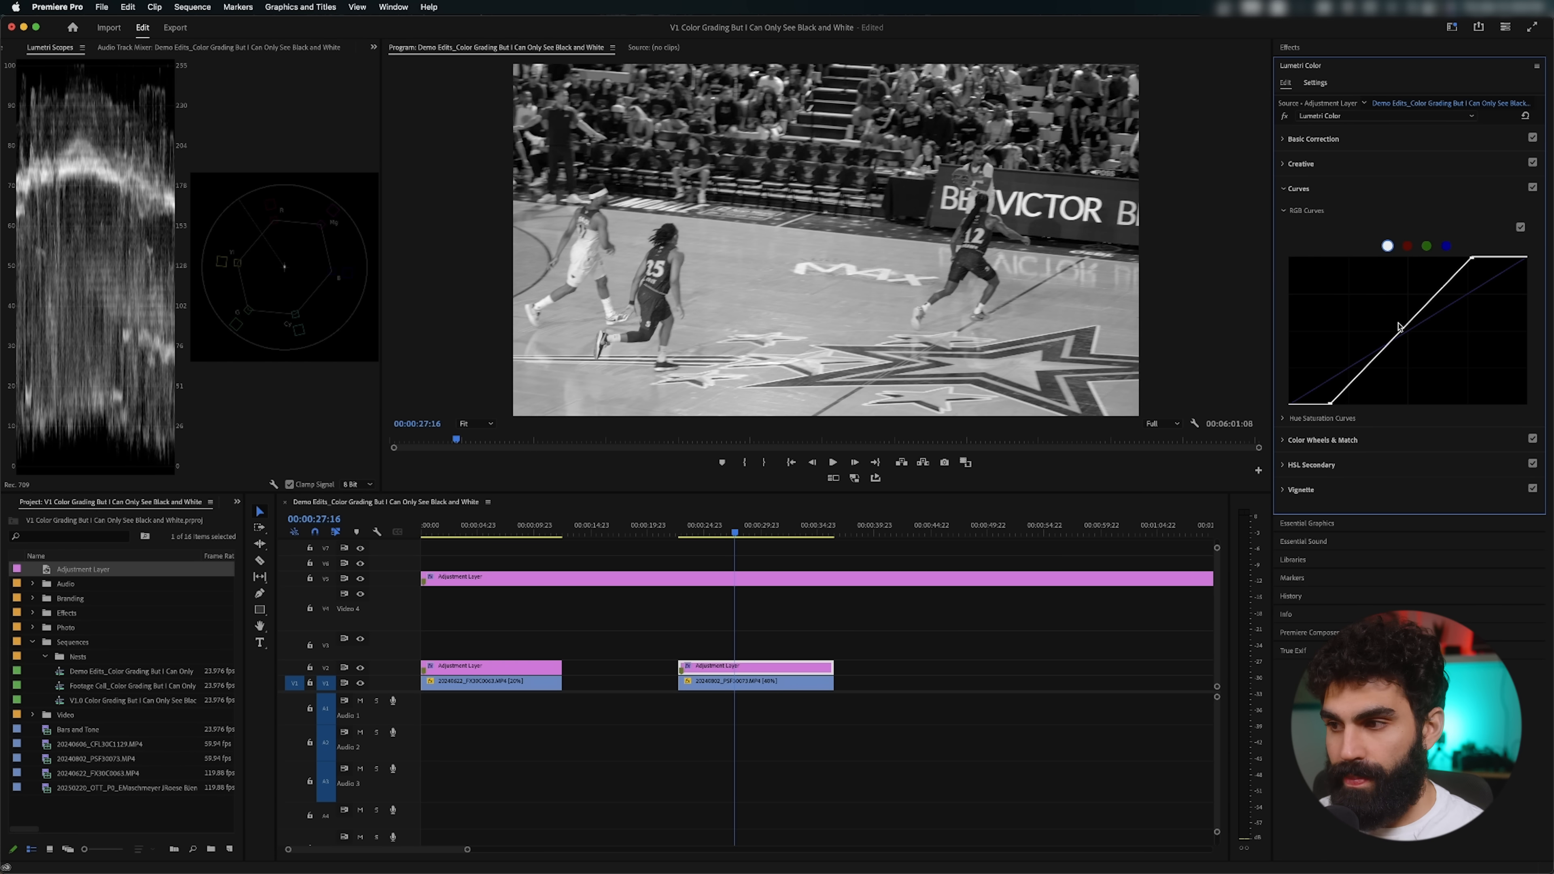
{"action": "left_click_drag", "start_coordinate": [1400, 329], "coordinate": [1415, 333]}
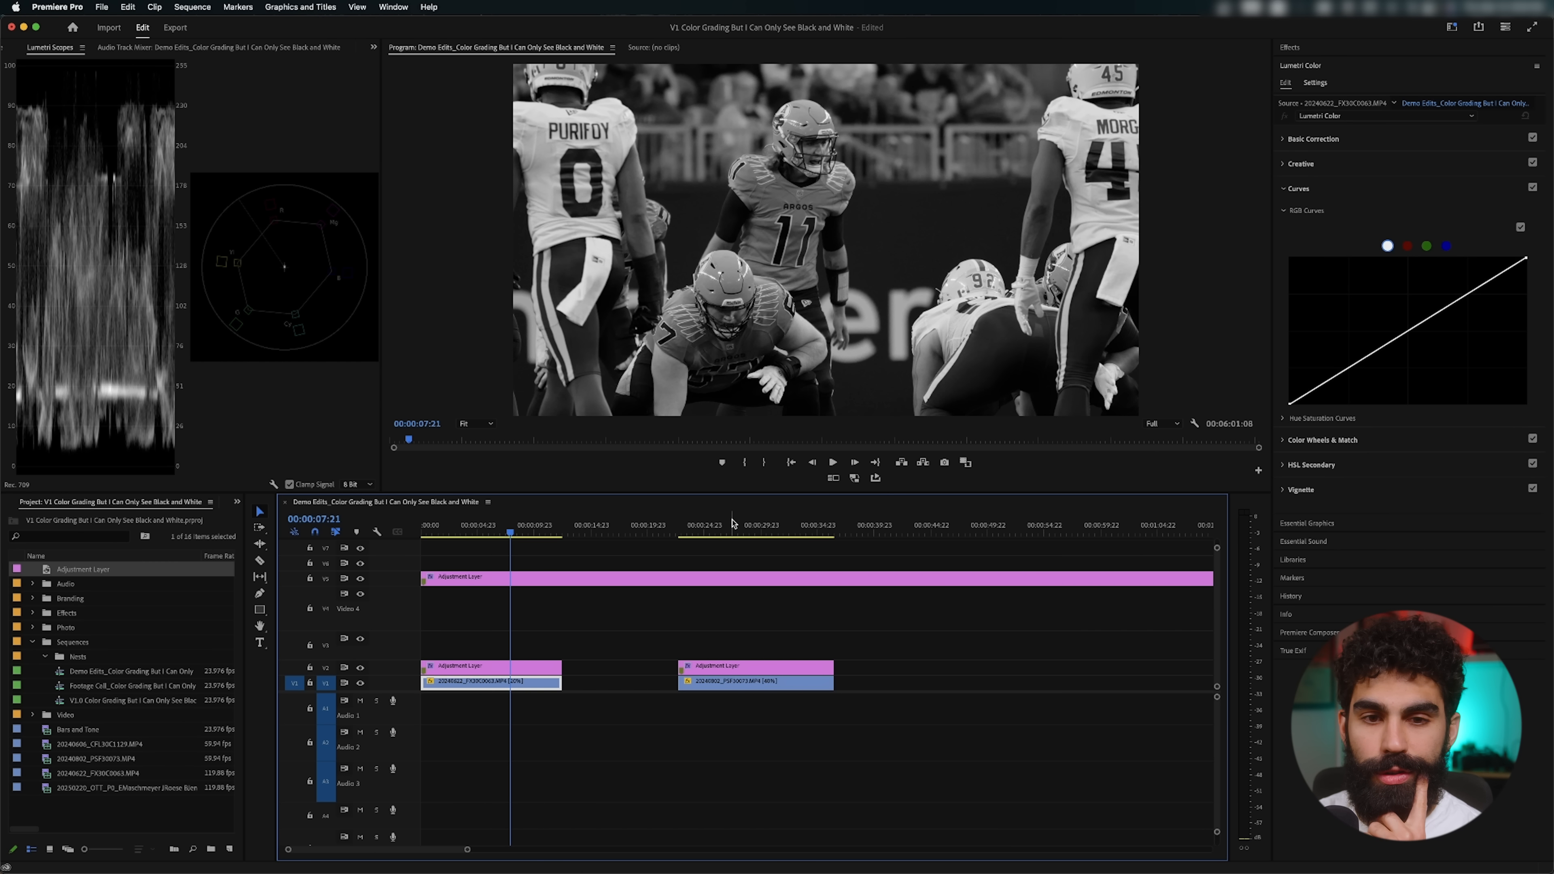
Step: At 00:00:27:06, refine the basketball adjustment layer's RGB curve into a gentle S with lower shadows and raised highlights
{"action": "left_click", "coordinate": [731, 524]}
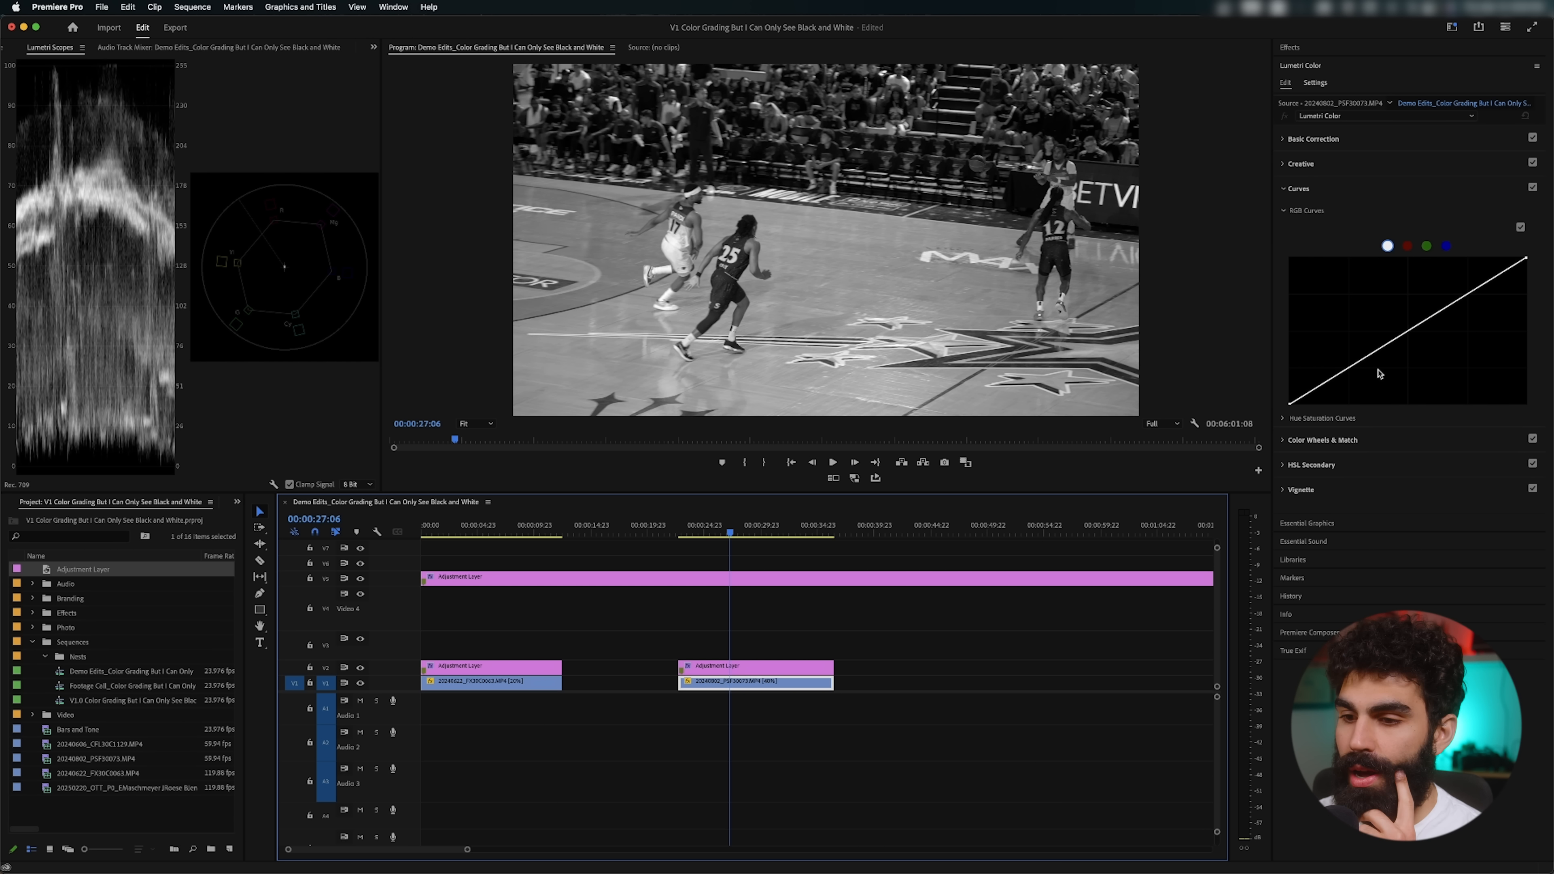
{"action": "key", "text": "super+Up"}
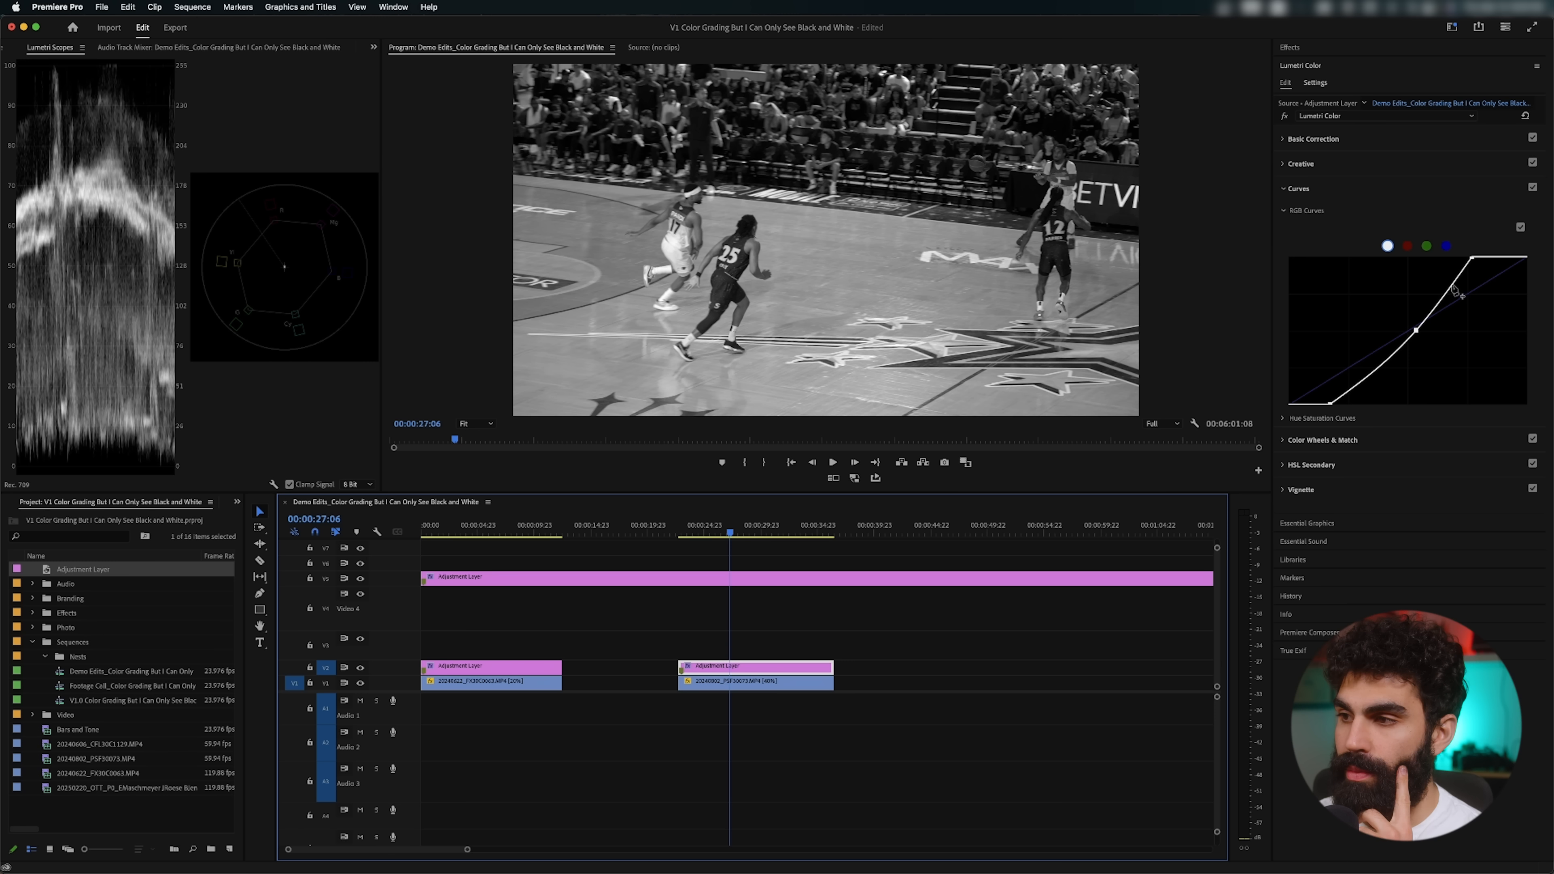
{"action": "left_click_drag", "start_coordinate": [1469, 262], "coordinate": [1481, 257]}
{"action": "left_click_drag", "start_coordinate": [1430, 314], "coordinate": [1454, 306]}
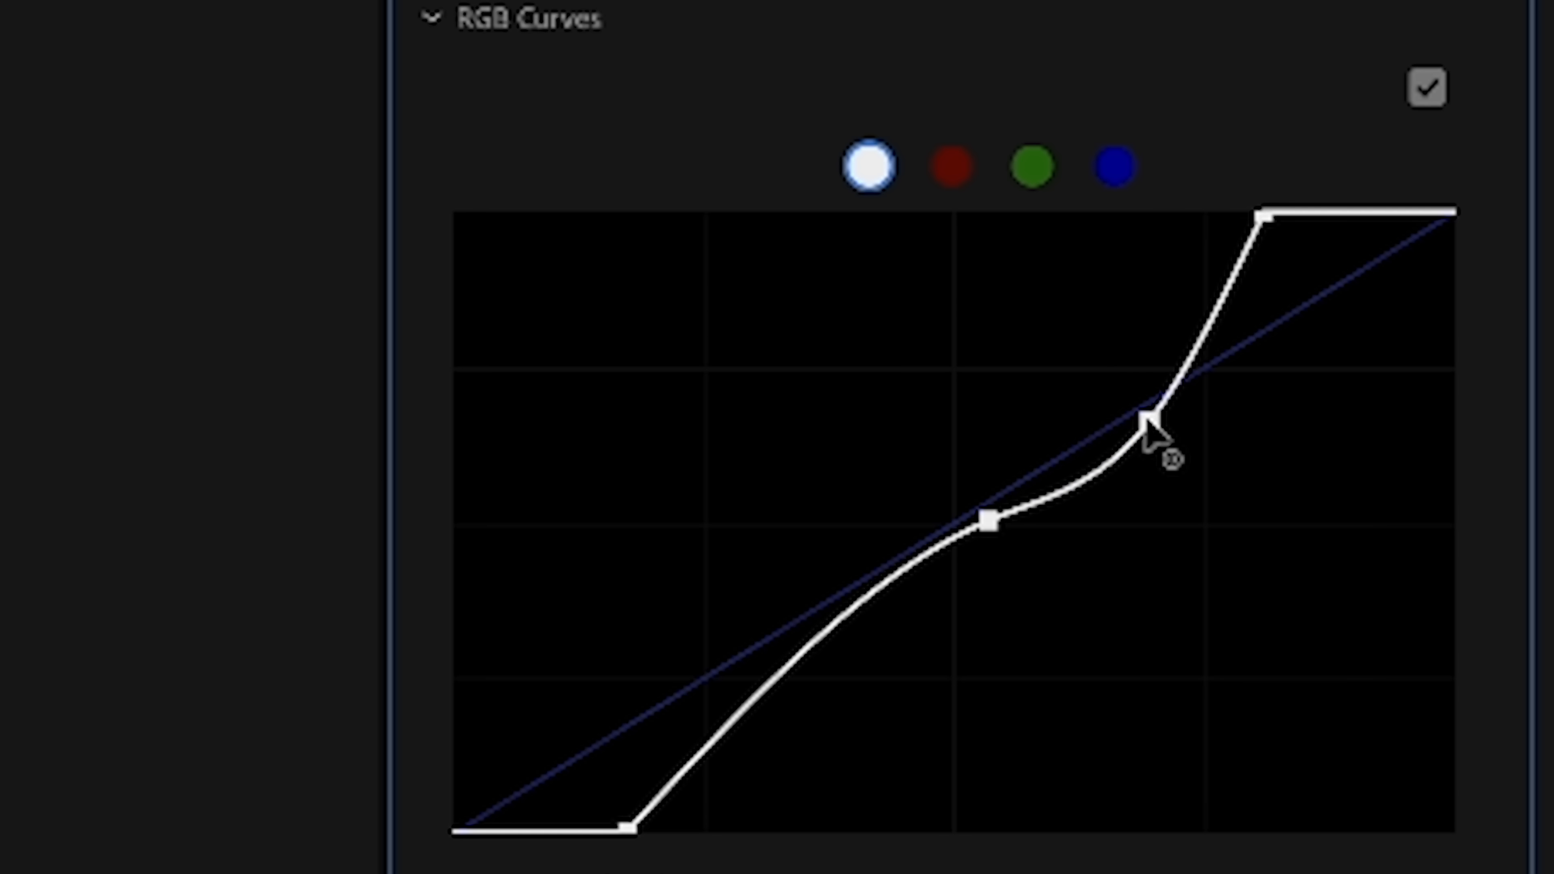
{"action": "left_click_drag", "start_coordinate": [1147, 421], "coordinate": [1130, 403]}
{"action": "left_click_drag", "start_coordinate": [986, 522], "coordinate": [831, 685]}
{"action": "left_click_drag", "start_coordinate": [1130, 403], "coordinate": [1106, 369]}
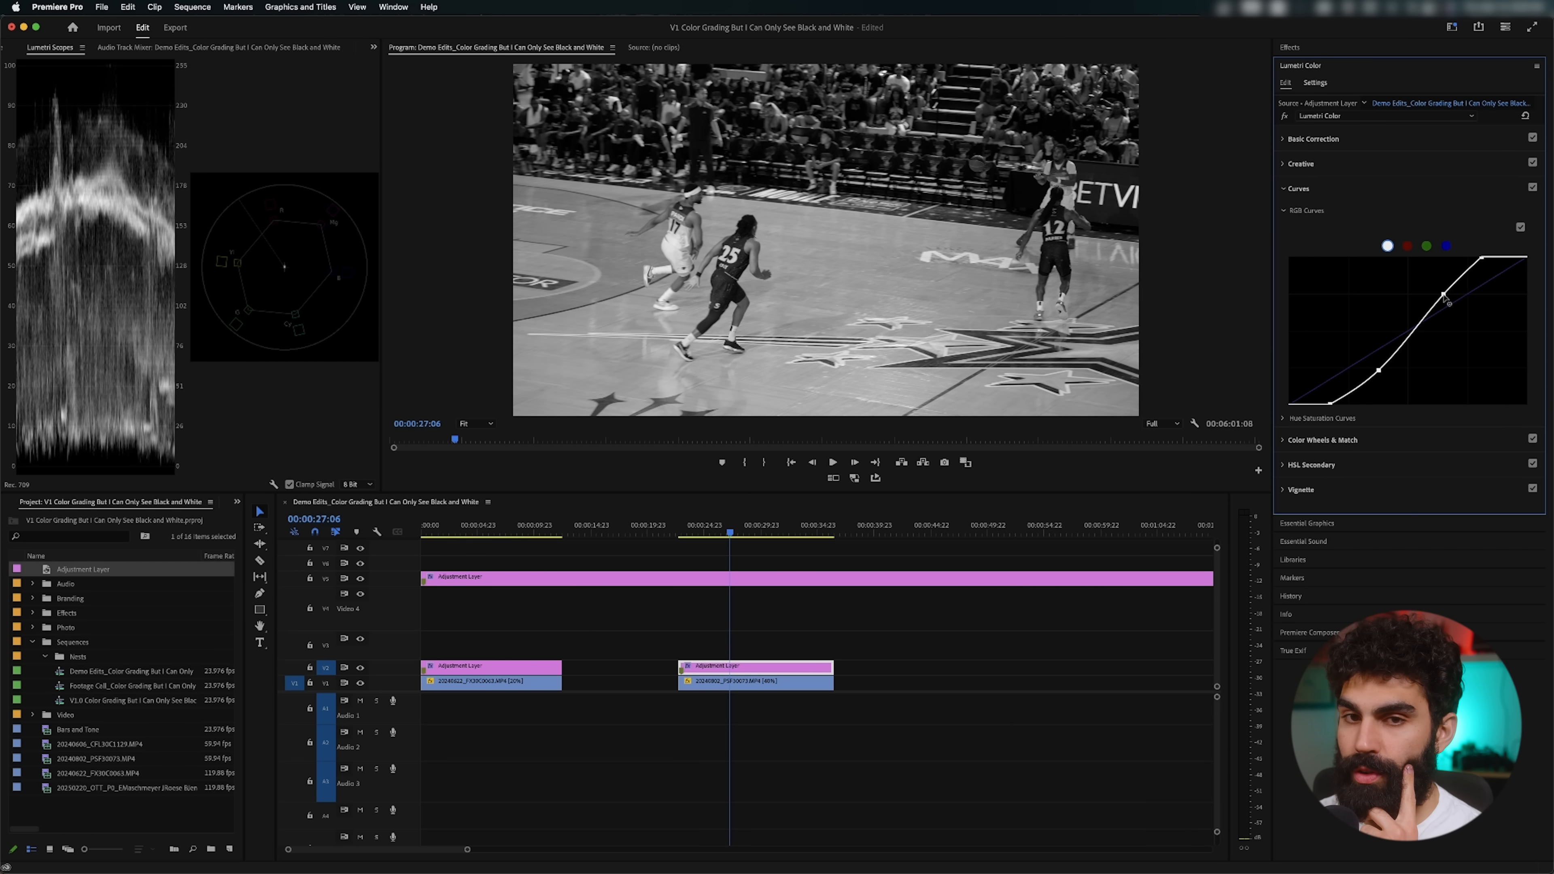
{"action": "left_click_drag", "start_coordinate": [1444, 296], "coordinate": [1441, 294]}
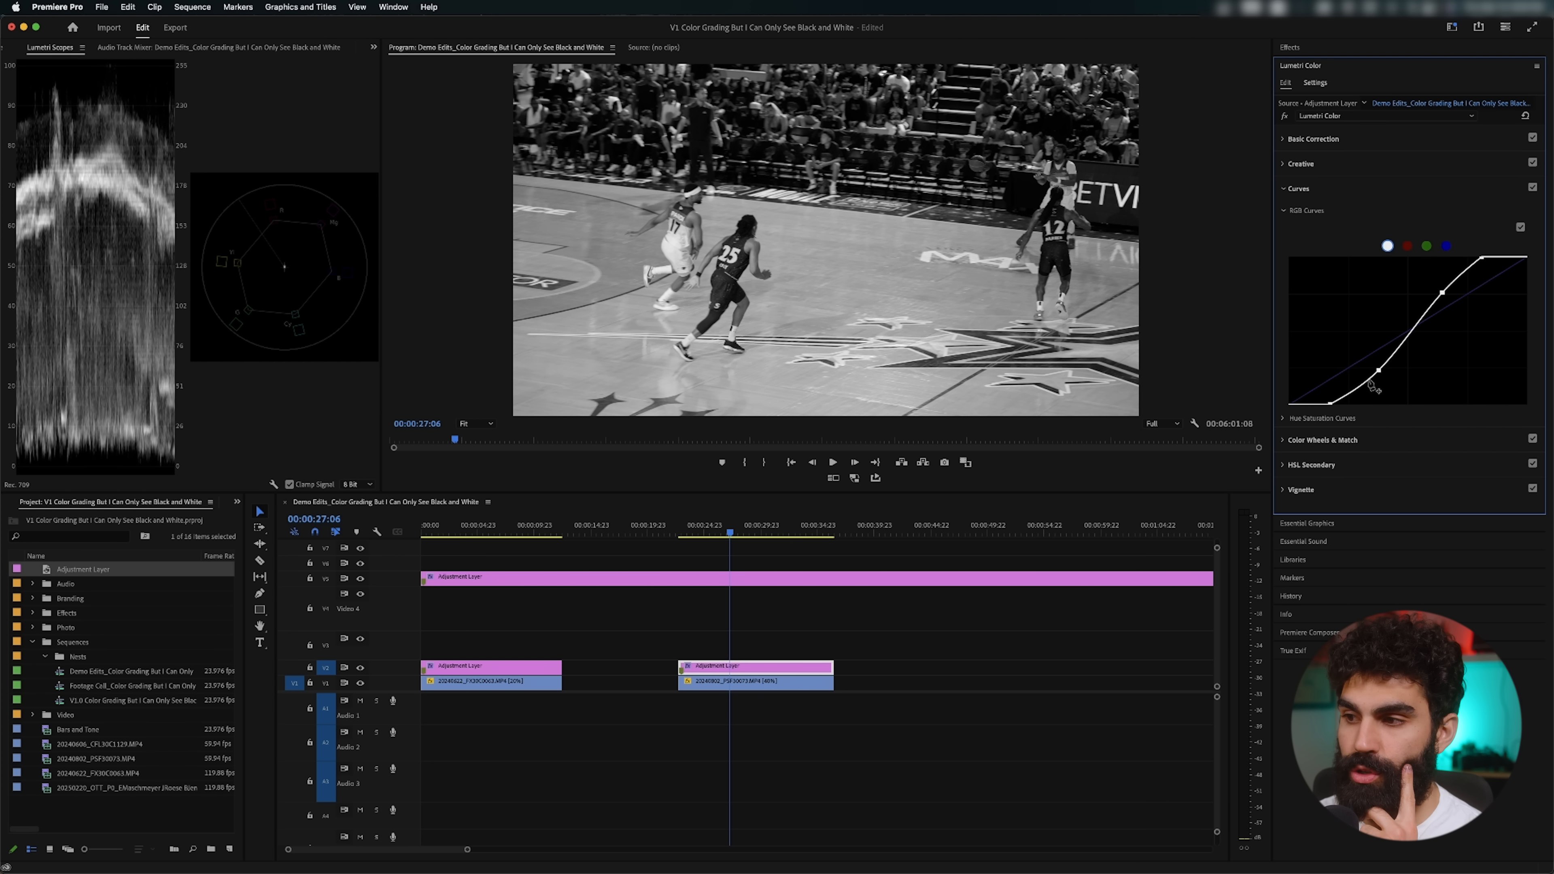
{"action": "left_click_drag", "start_coordinate": [1378, 373], "coordinate": [1380, 366]}
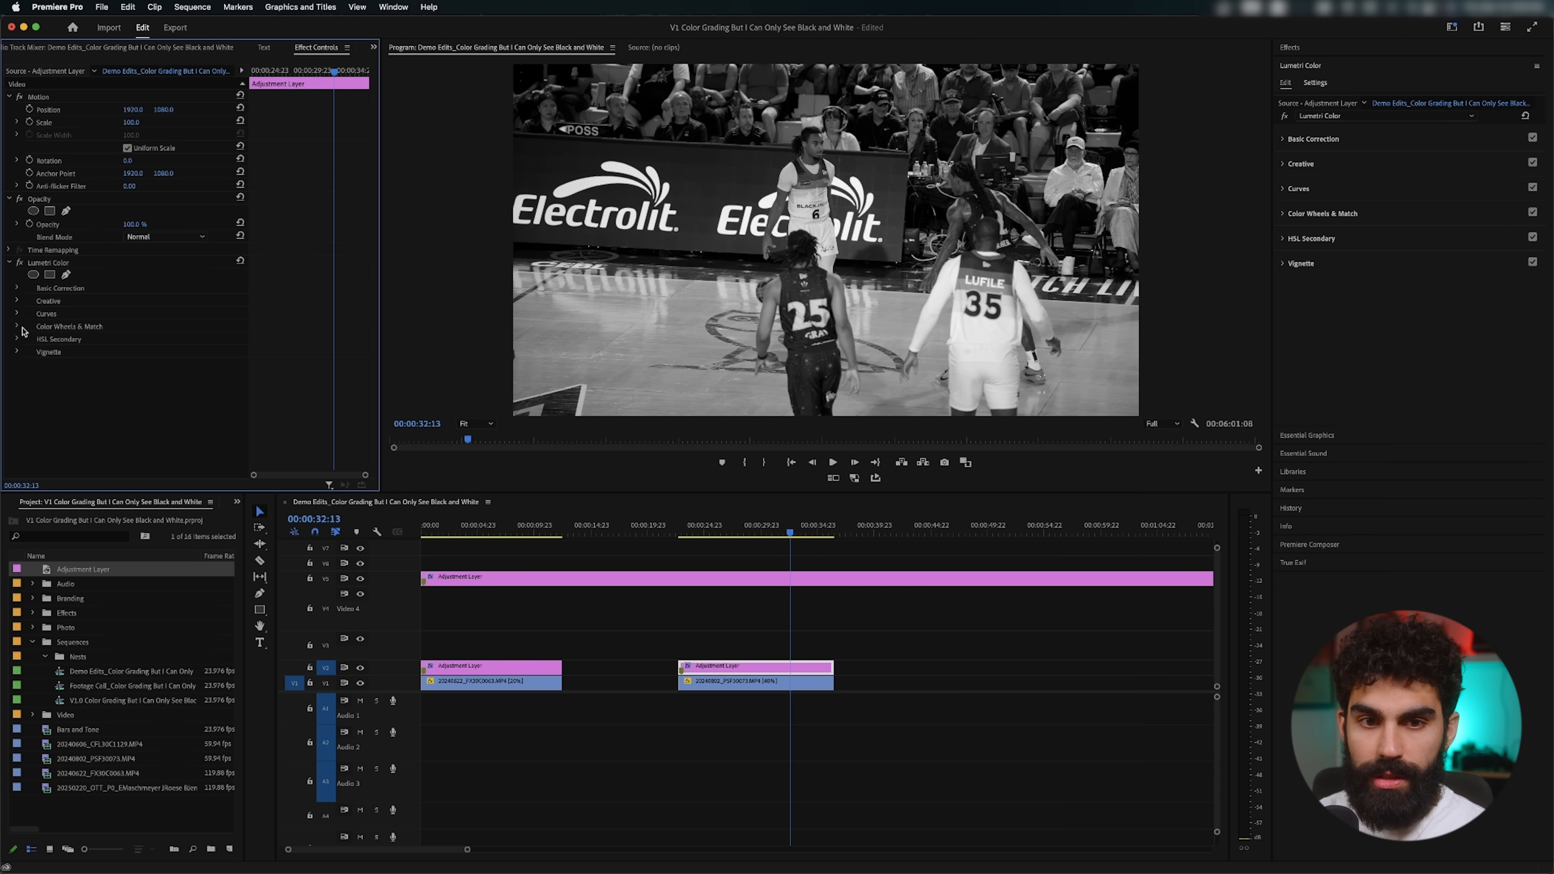
Step: Set the basketball adjustment layer's creative vibrance to 83 and saturation to 124
{"action": "left_click", "coordinate": [17, 302]}
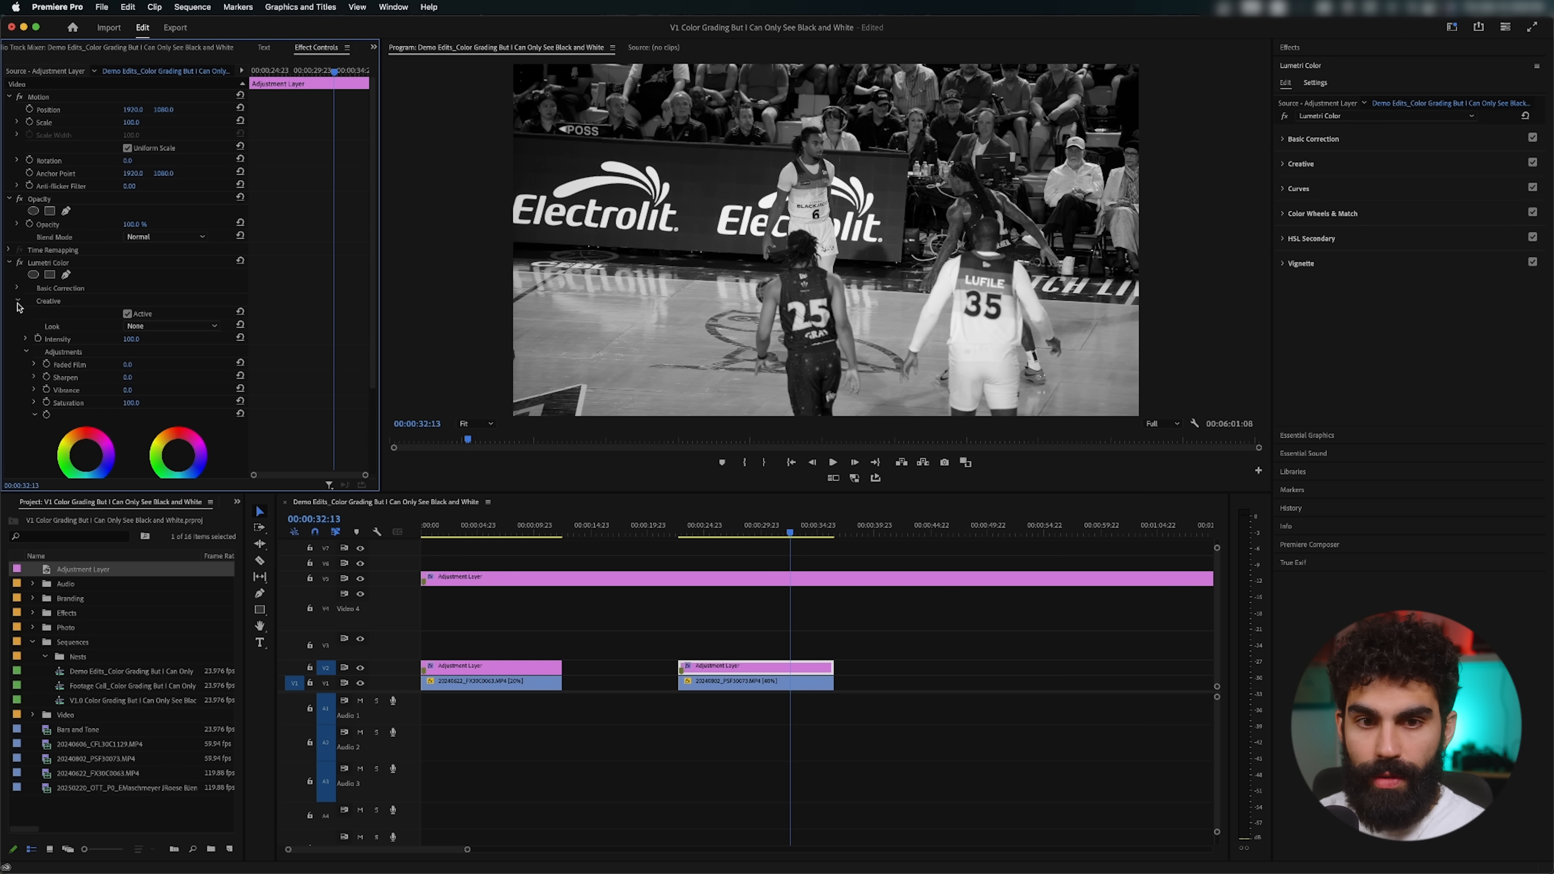
{"action": "scroll", "coordinate": [93, 350], "scroll_direction": "down", "scroll_amount": 1}
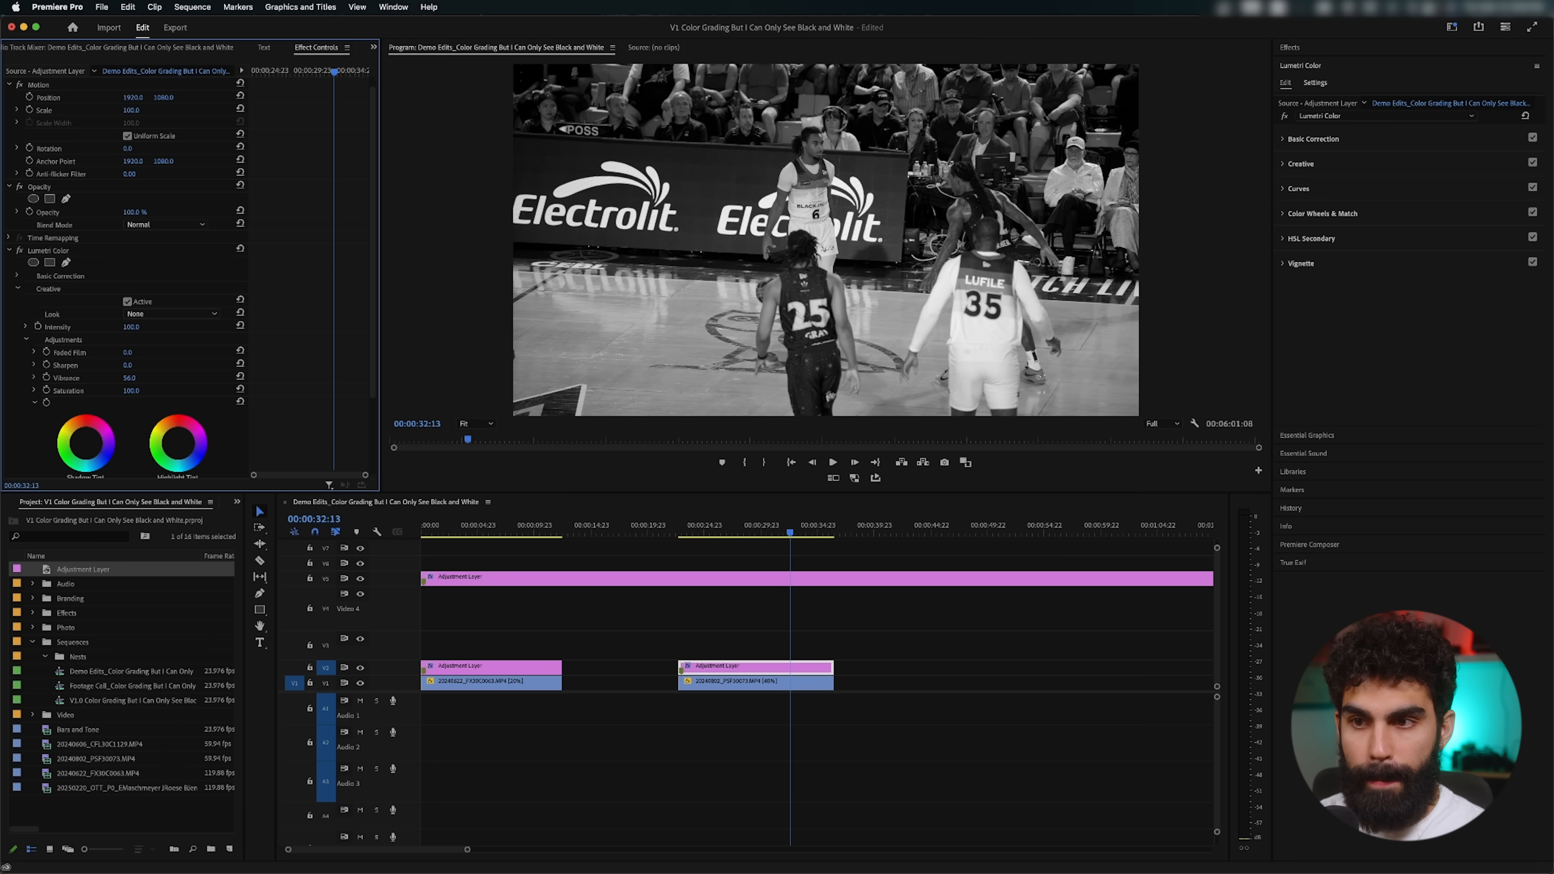
{"action": "mouse_move", "coordinate": [129, 378]}
{"action": "left_mouse_down"}
{"action": "mouse_move", "coordinate": [156, 377]}
{"action": "mouse_move", "coordinate": [111, 377]}
{"action": "mouse_move", "coordinate": [130, 378]}
{"action": "left_mouse_up"}
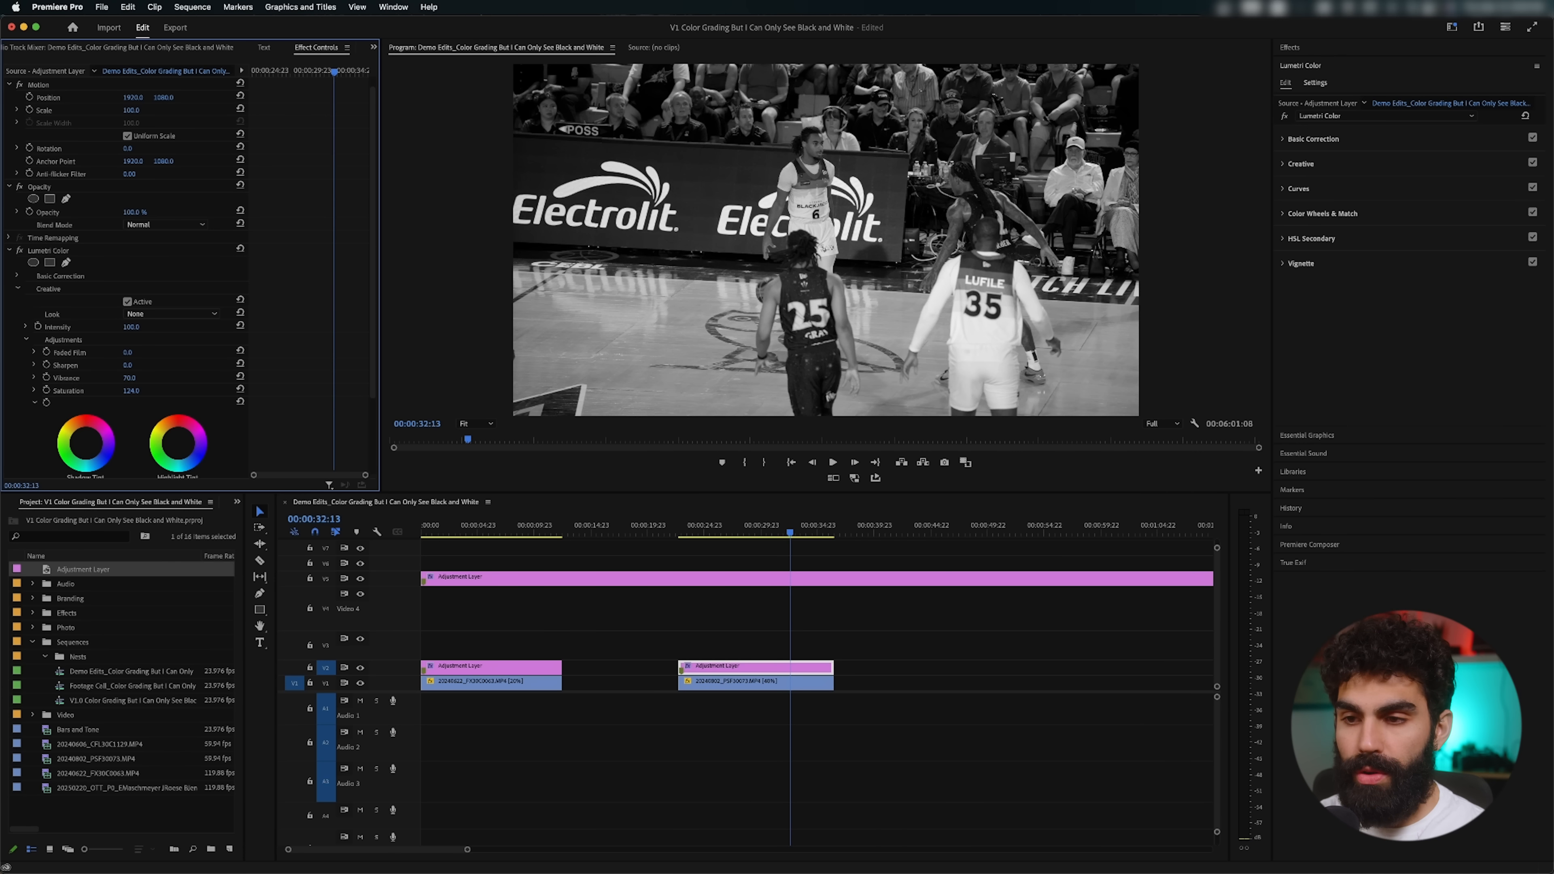
{"action": "left_click_drag", "start_coordinate": [602, 509], "coordinate": [674, 509]}
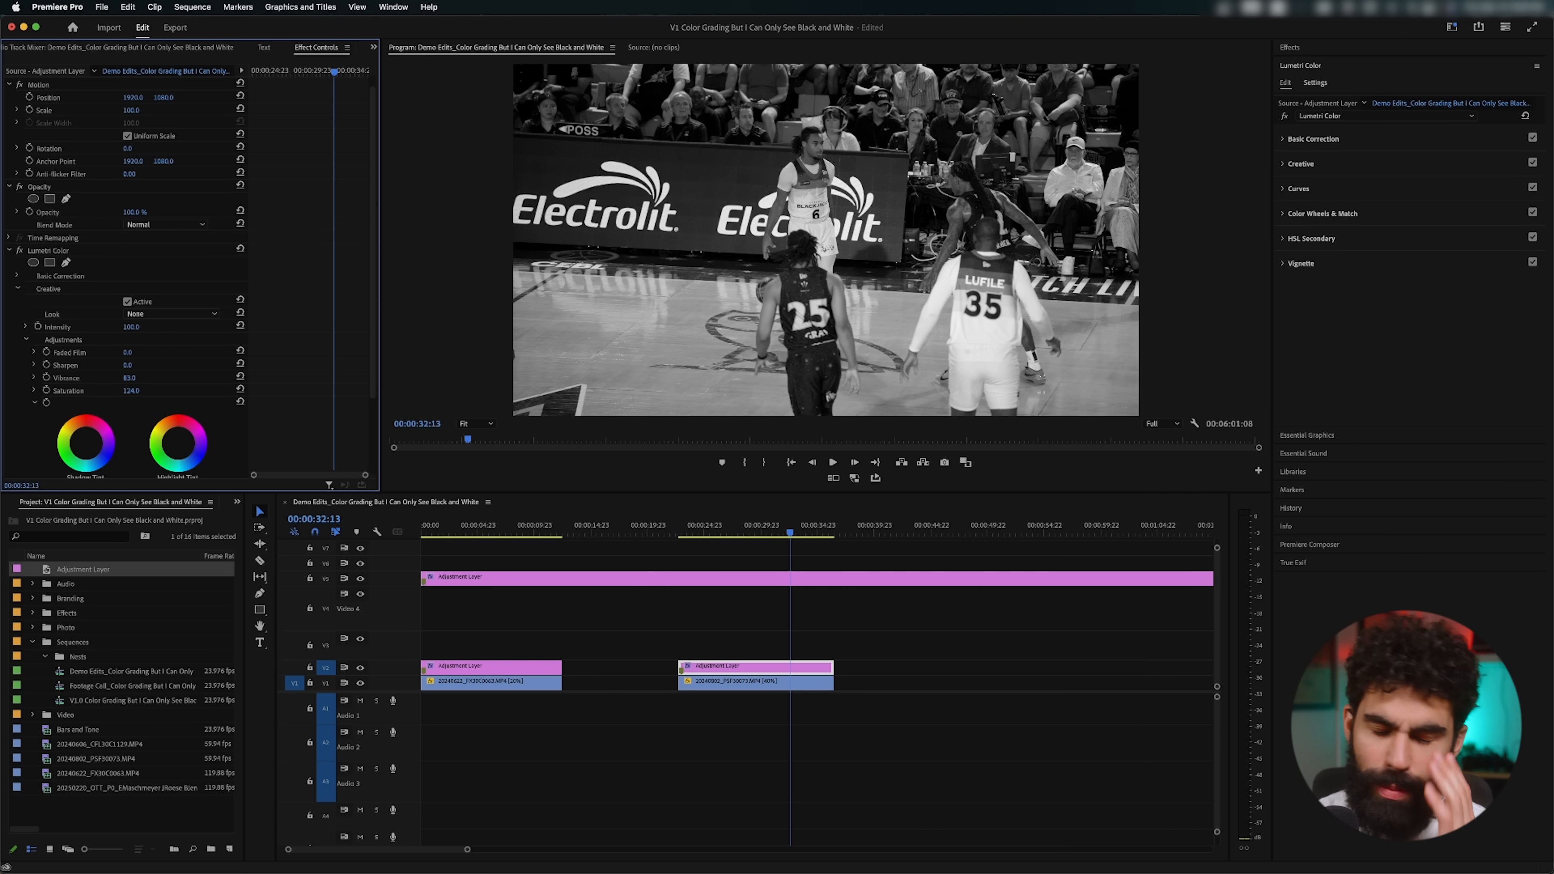